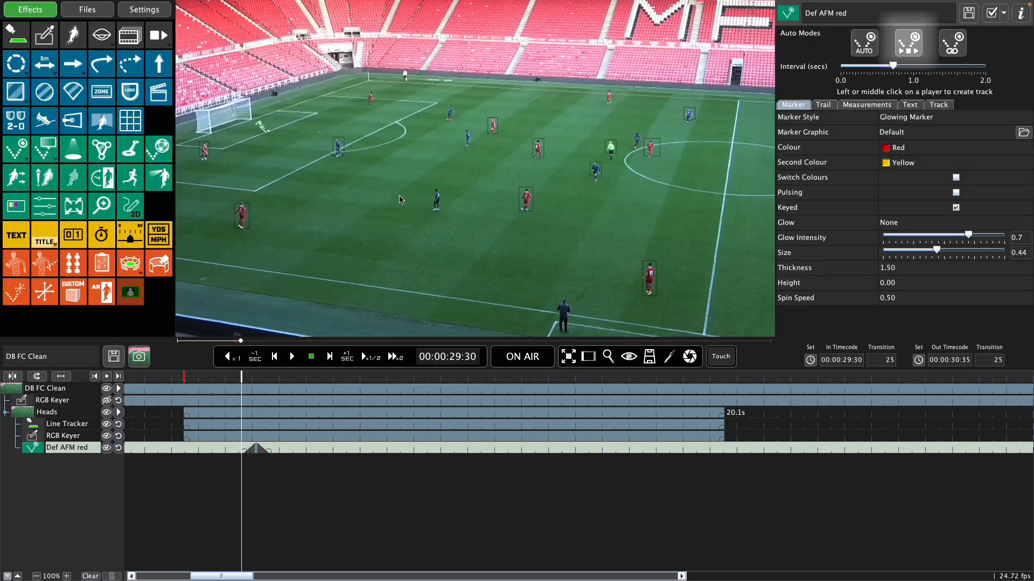
Step: Track the red midfield player from 00:00:29:30 to 00:00:37:26 using the stepped play/stop auto mode at the existing interval, and end tracking
{"action": "left_click", "coordinate": [914, 49]}
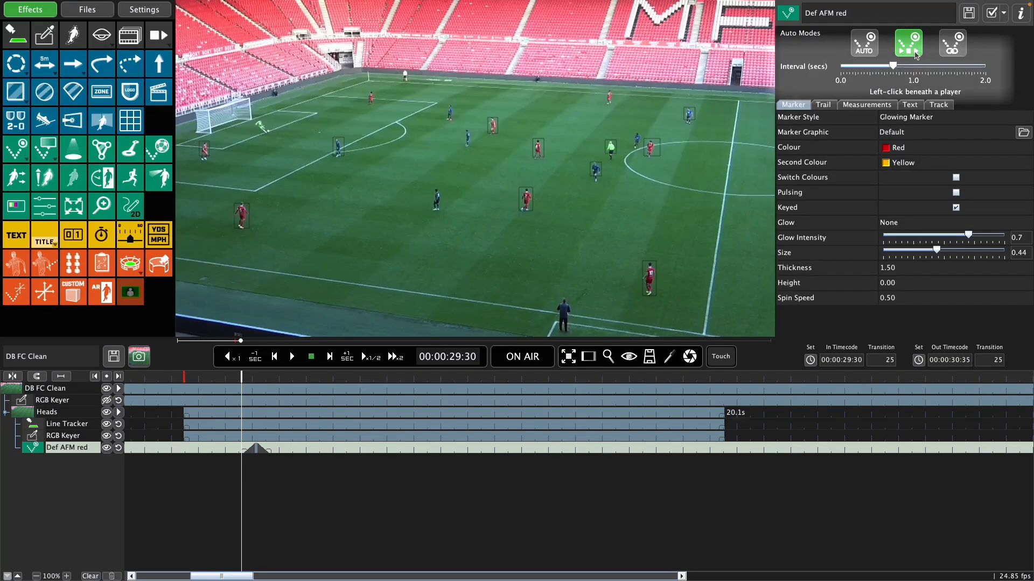
{"action": "left_click", "coordinate": [527, 214]}
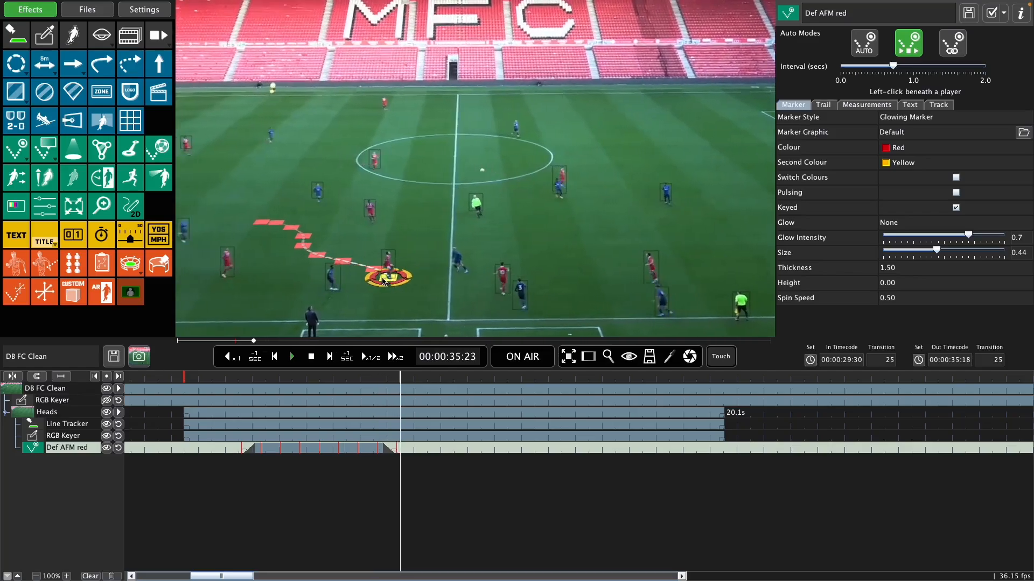
{"action": "key", "text": "space"}
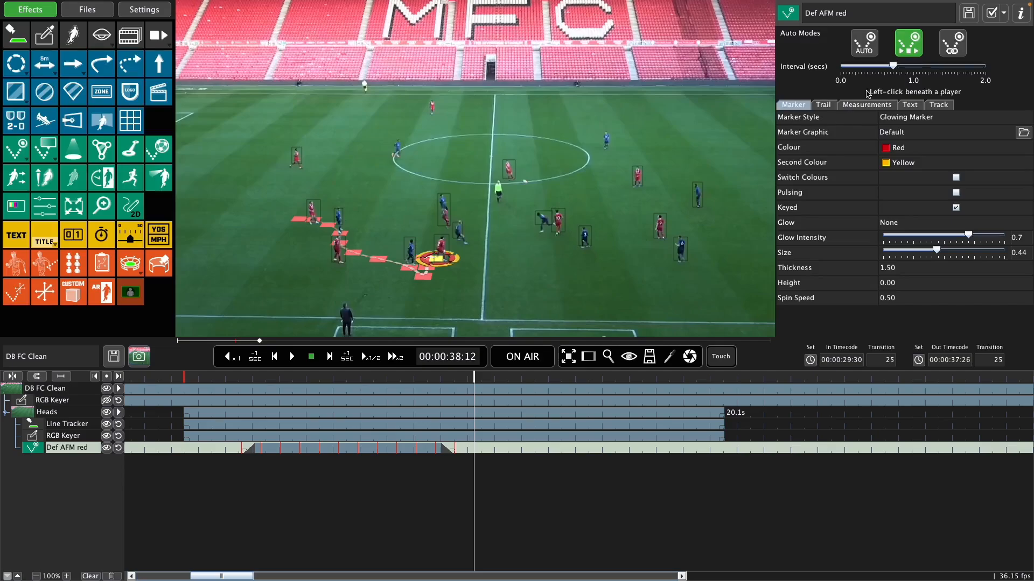
{"action": "left_click", "coordinate": [909, 53]}
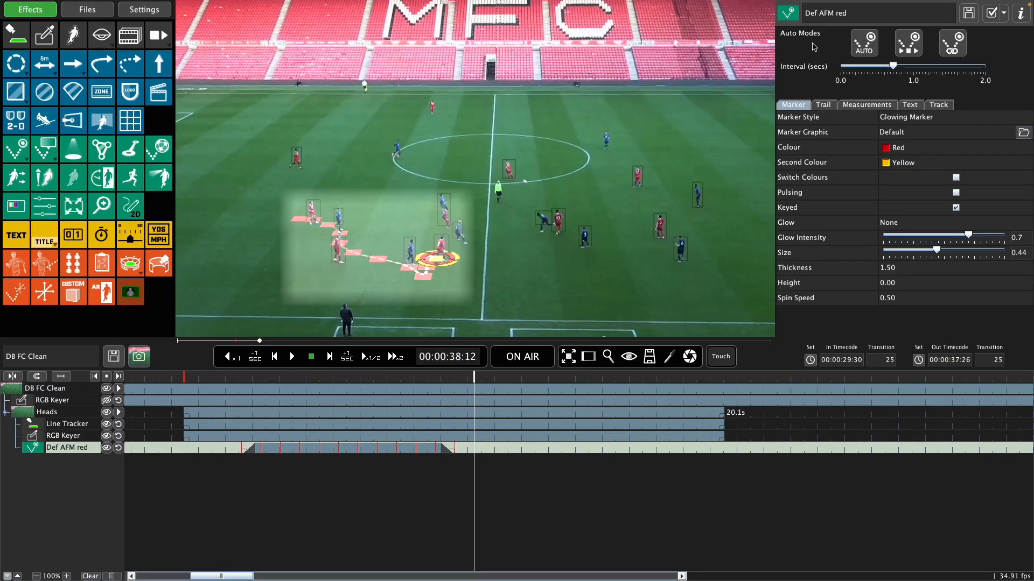
Step: Change the player's marker style to Uplighter Marker and its shaft graphic to Shafts
{"action": "left_click", "coordinate": [915, 116]}
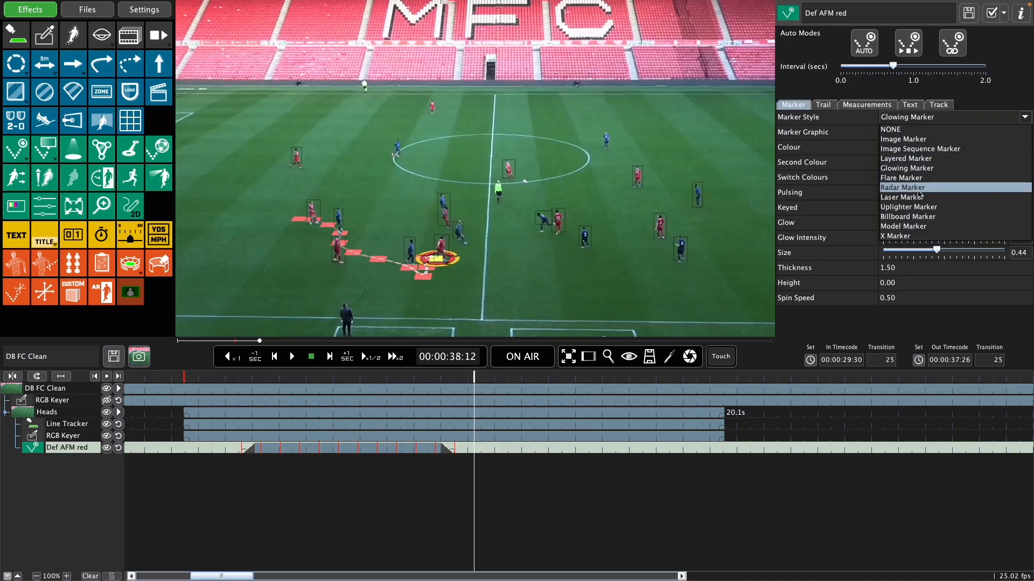
{"action": "left_click", "coordinate": [920, 207]}
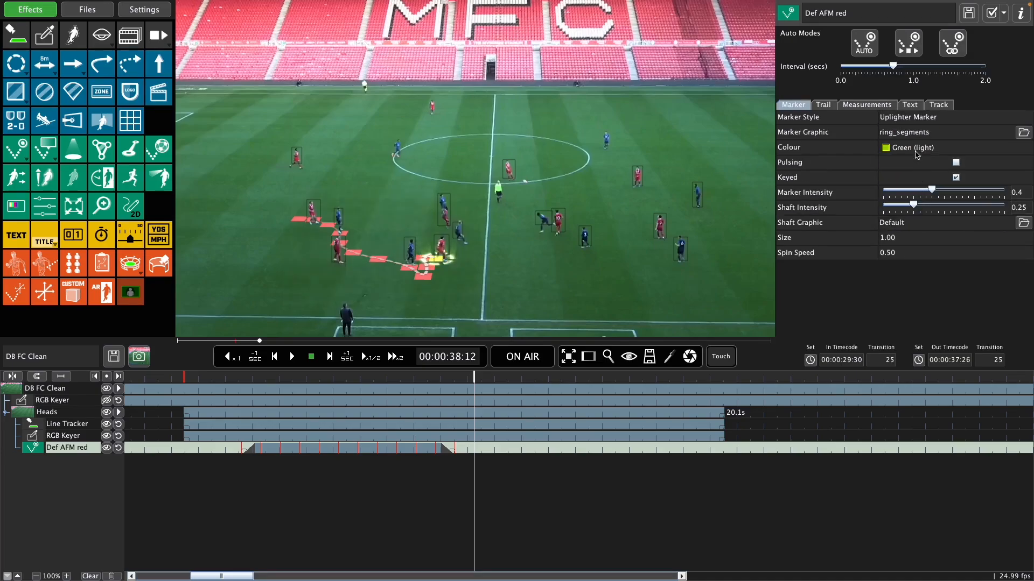
{"action": "left_click", "coordinate": [941, 222]}
{"action": "left_click", "coordinate": [904, 273]}
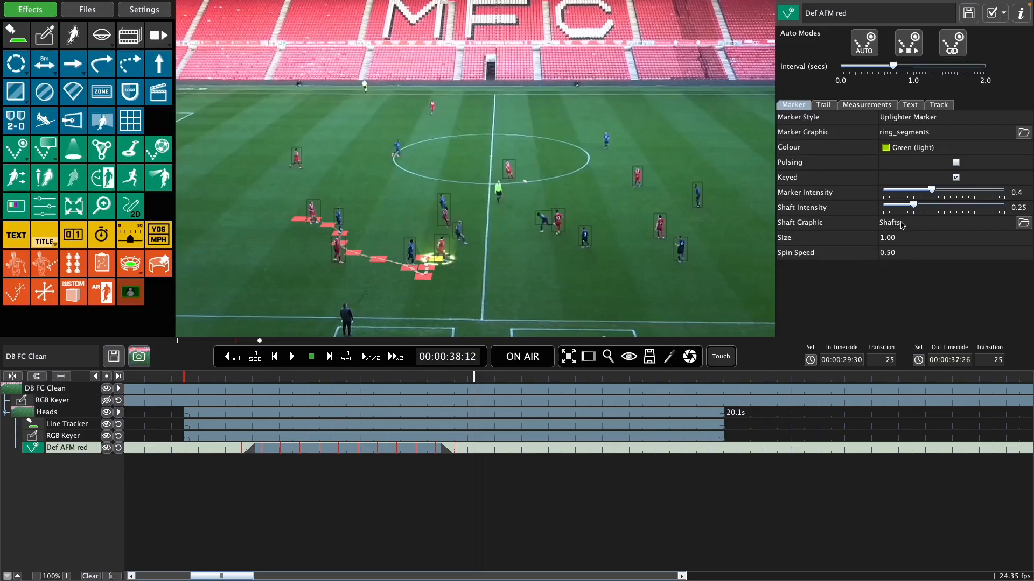
Step: Change the player's trail to Speed Trail and set its speed colour range to 36
{"action": "left_click", "coordinate": [826, 105]}
{"action": "left_click", "coordinate": [916, 119]}
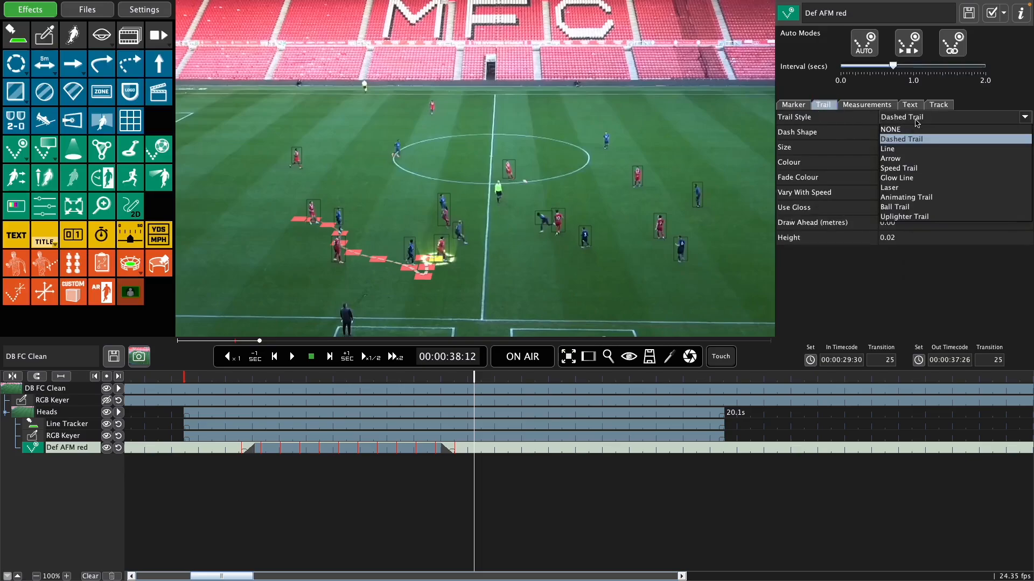
{"action": "left_click", "coordinate": [911, 168]}
{"action": "left_click_drag", "start_coordinate": [895, 175], "coordinate": [930, 178]}
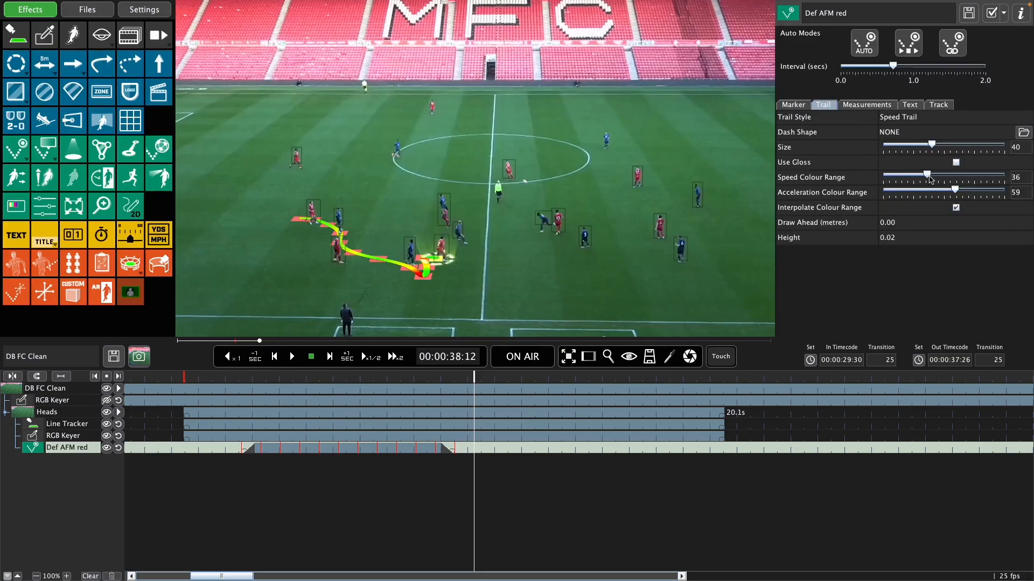
Step: Show the tracked player's measurement as Speed m/s and enter the player's surname as the prefix text
{"action": "left_click", "coordinate": [883, 105]}
{"action": "left_click", "coordinate": [910, 117]}
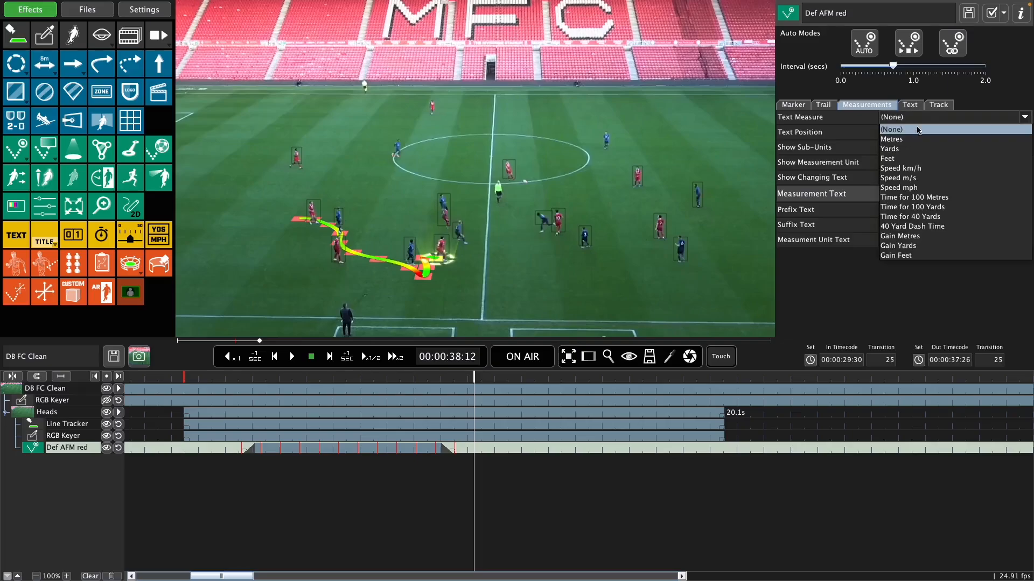
{"action": "left_click", "coordinate": [939, 179]}
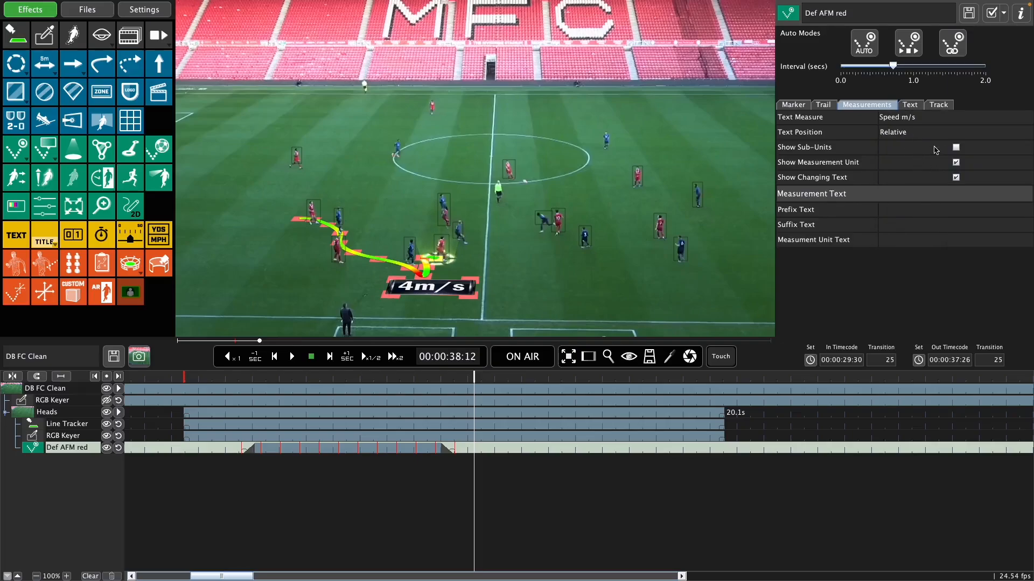
{"action": "left_click", "coordinate": [918, 207]}
{"action": "type", "text": "H"}
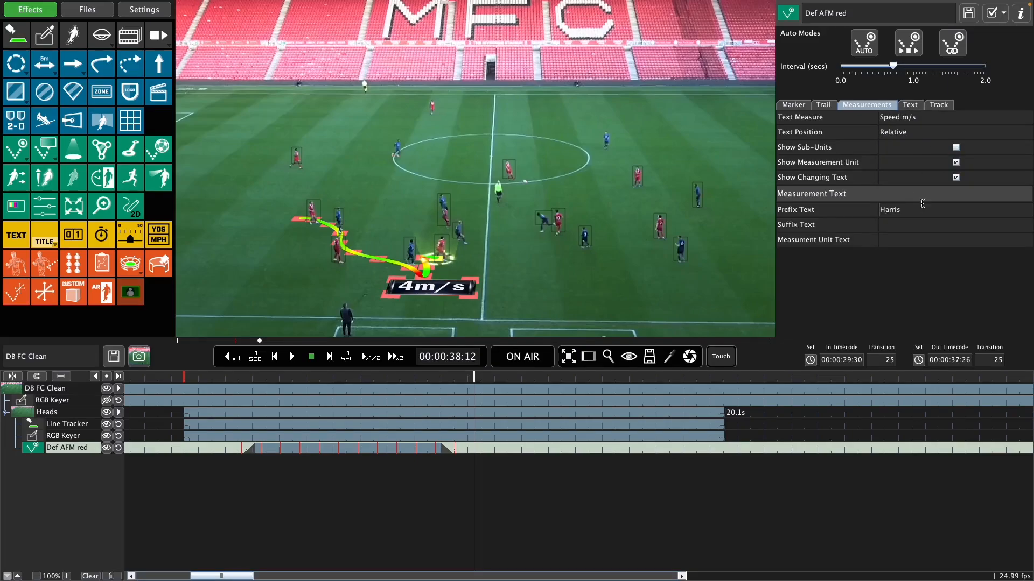
{"action": "type", "text": "arris"}
{"action": "key", "text": "Return"}
Step: Set the speed label's text style to Coloured background and preview the tracked player on air
{"action": "left_click", "coordinate": [909, 105]}
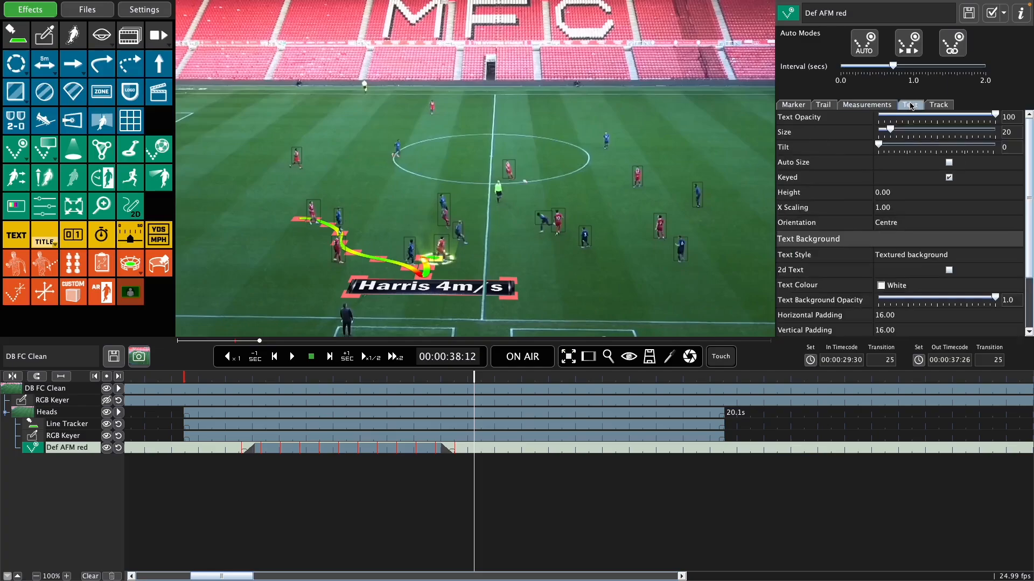
{"action": "left_click", "coordinate": [903, 254]}
{"action": "left_click", "coordinate": [907, 291]}
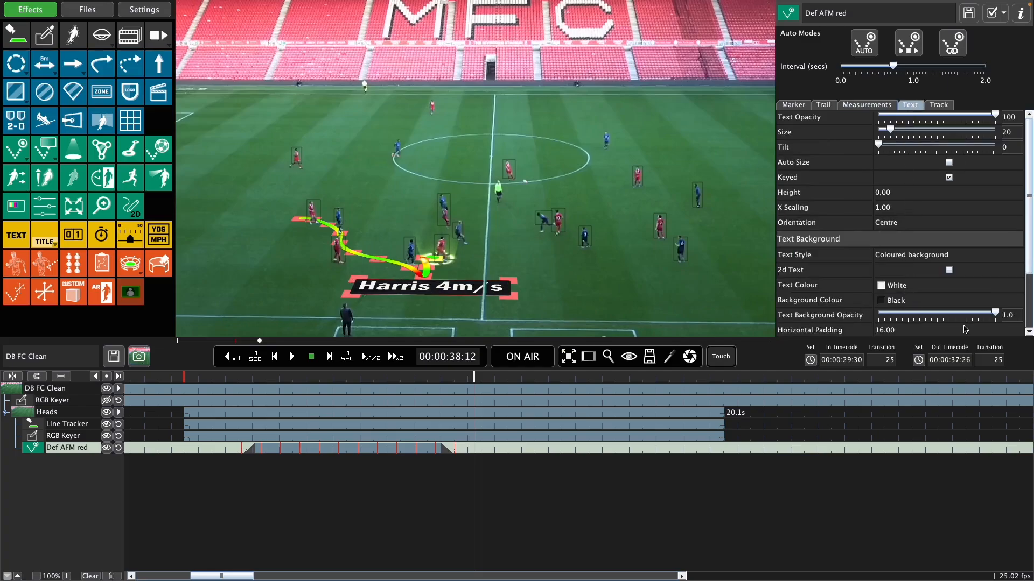
{"action": "left_click", "coordinate": [520, 359]}
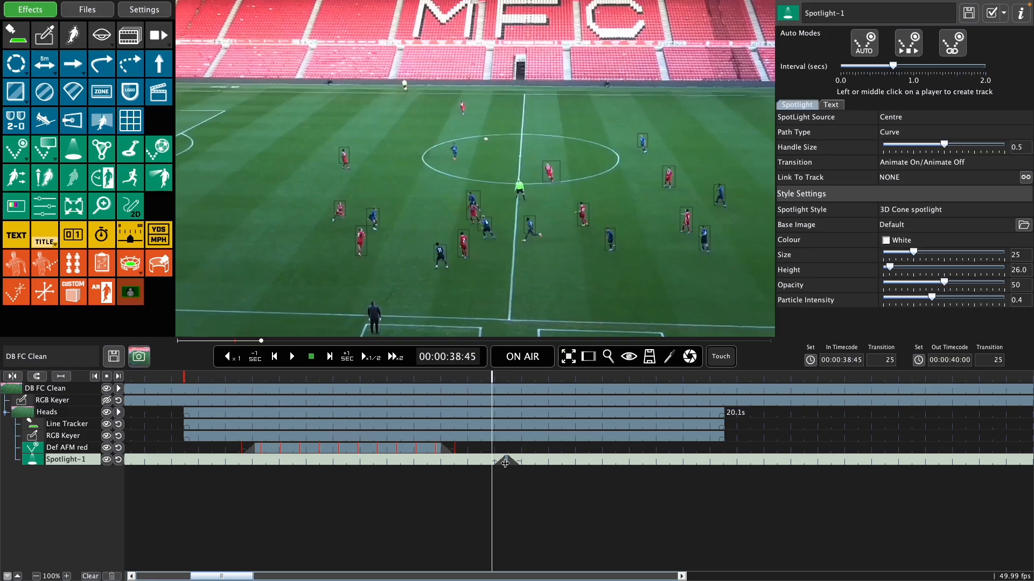
Step: Delete the existing spotlight and add a new spotlight effect at 00:00:30:32
{"action": "key", "text": "Delete"}
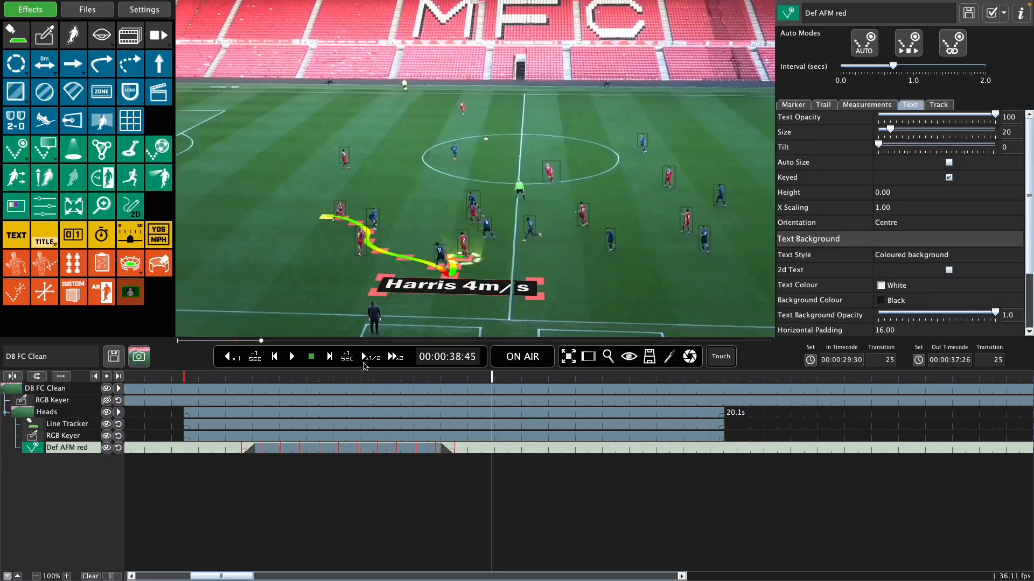
{"action": "left_click", "coordinate": [270, 379]}
{"action": "left_click", "coordinate": [75, 151]}
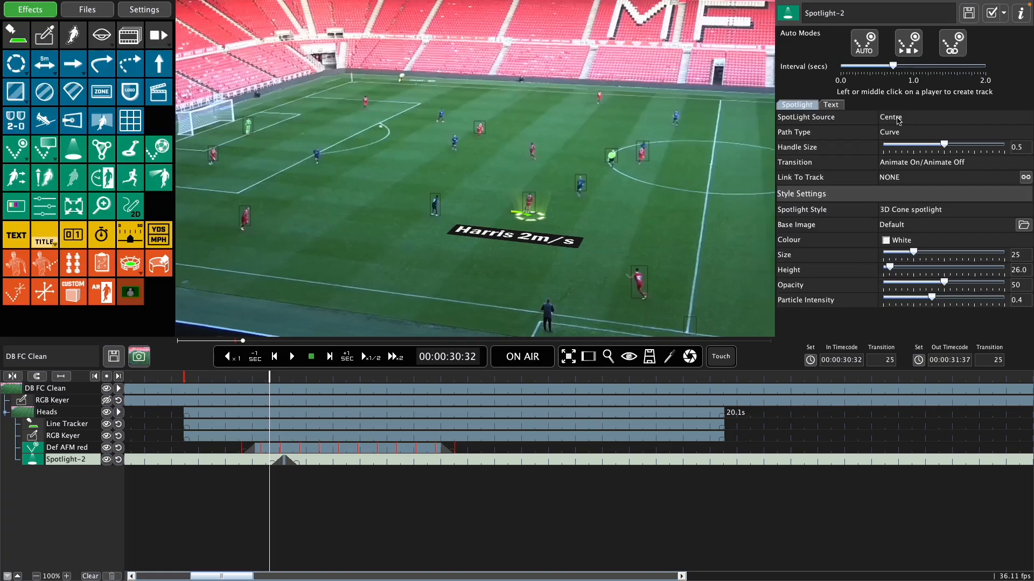
Step: Link the new spotlight to the Def AFM red track, extend its end close to that track's end, and preview it on air
{"action": "left_click", "coordinate": [950, 53]}
{"action": "left_click", "coordinate": [926, 180]}
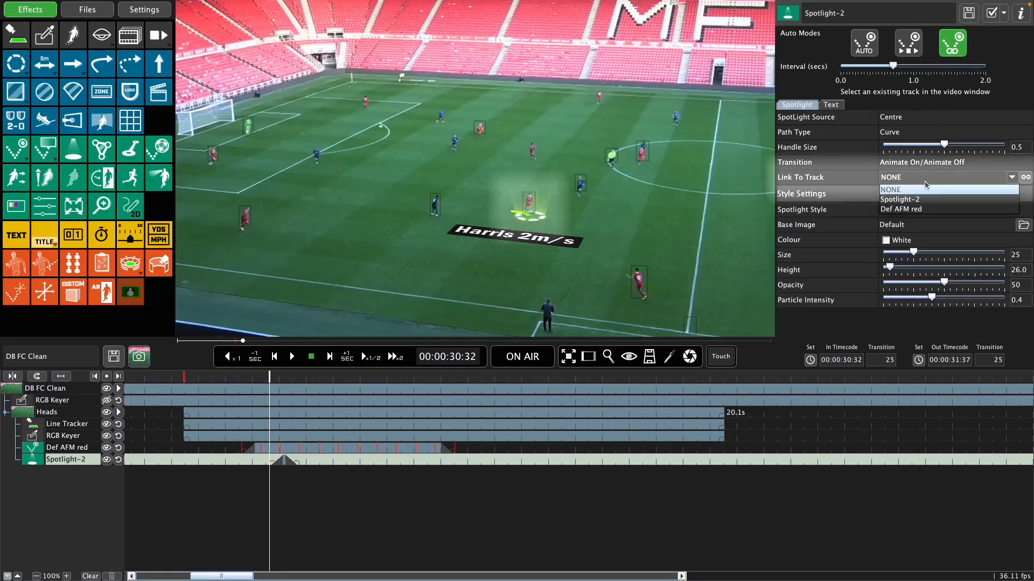
{"action": "left_click", "coordinate": [922, 209]}
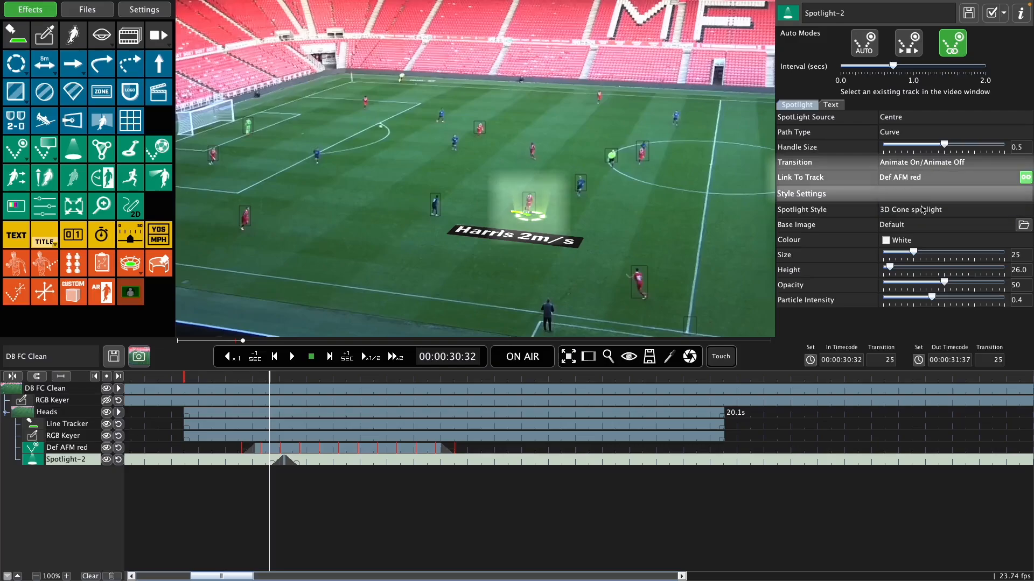
{"action": "left_click_drag", "start_coordinate": [295, 462], "coordinate": [427, 463]}
{"action": "left_click", "coordinate": [518, 360]}
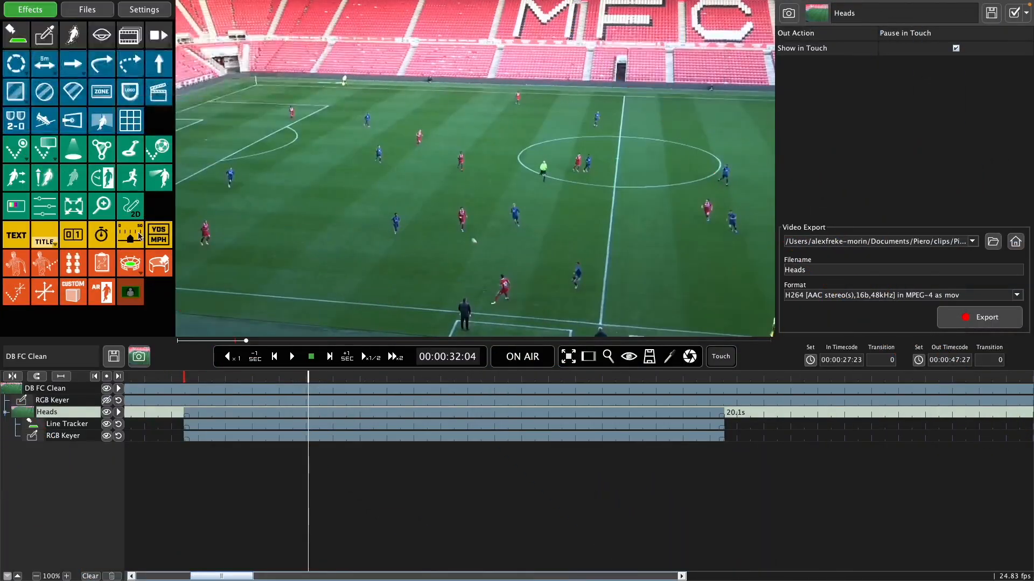
Step: Add a Dynamic Formation at 00:00:32:04 with four tracks at the feet of the blue players around the halfway line's far side
{"action": "left_click", "coordinate": [102, 150]}
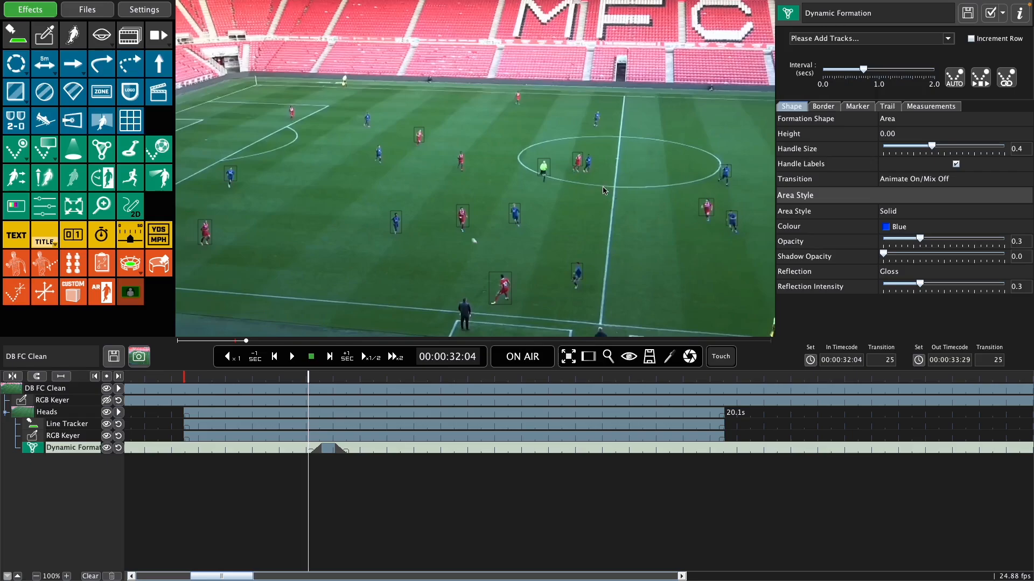
{"action": "left_click", "coordinate": [589, 175]}
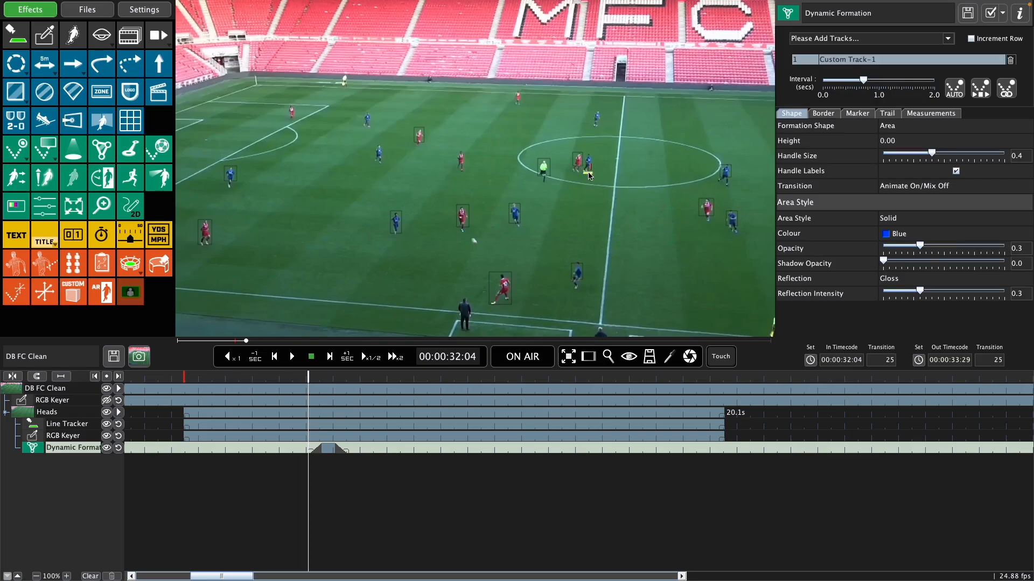
{"action": "left_click", "coordinate": [726, 186]}
{"action": "left_click", "coordinate": [732, 231]}
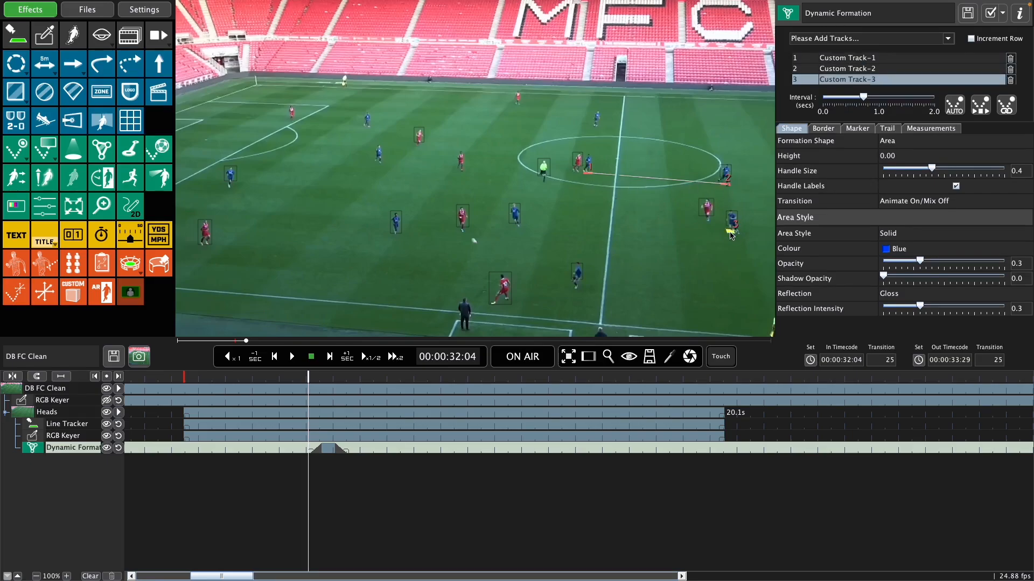
{"action": "left_click", "coordinate": [581, 295]}
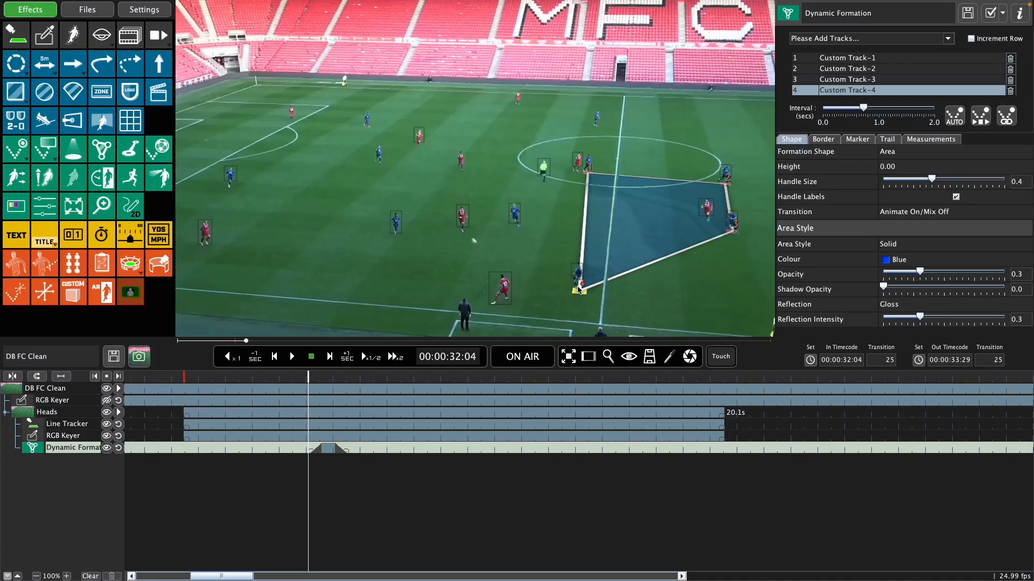
Step: Enable Increment Row and stepped auto tracking for the formation, and place its four tracks under the blue players at 00:00:32:41
{"action": "left_click", "coordinate": [970, 39]}
{"action": "left_click", "coordinate": [980, 116]}
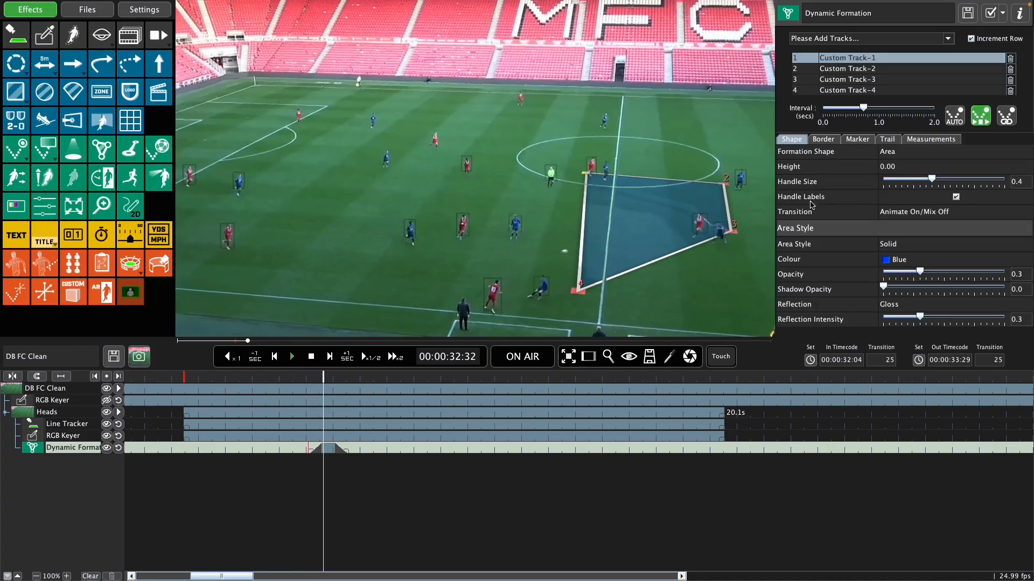
{"action": "left_click", "coordinate": [611, 183]}
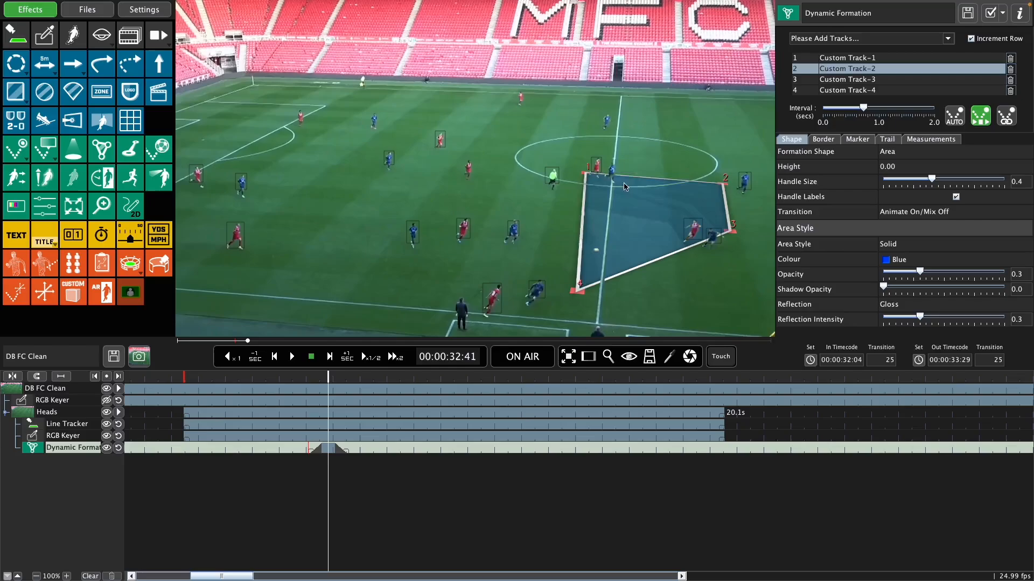
{"action": "left_click", "coordinate": [743, 193]}
{"action": "left_click", "coordinate": [712, 239]}
{"action": "left_click", "coordinate": [529, 310]}
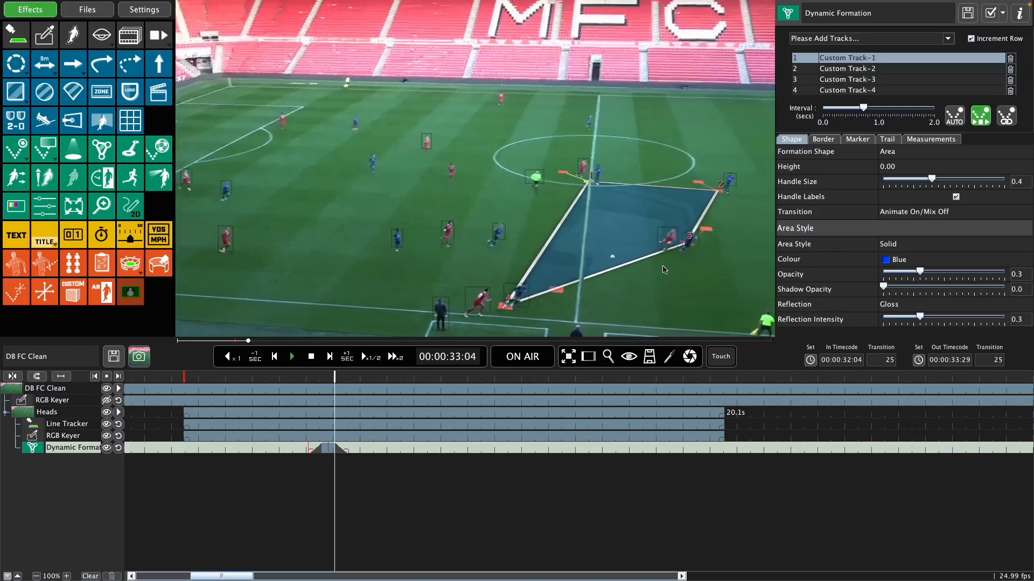
Step: Track the formation's four blue players in order at 00:00:33:27 and again at 00:00:34:13
{"action": "left_click", "coordinate": [542, 186]}
{"action": "left_click", "coordinate": [672, 195]}
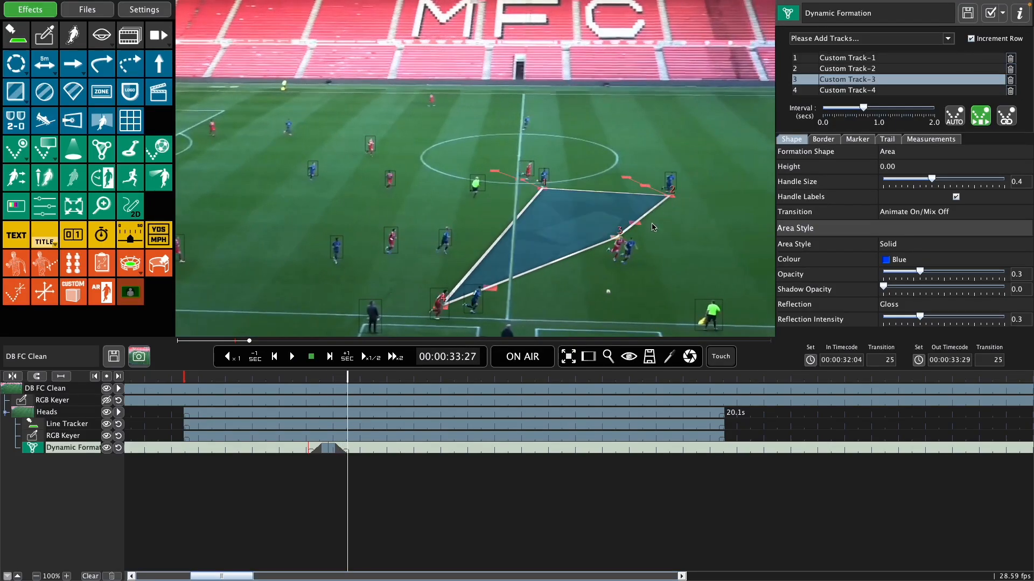
{"action": "left_click", "coordinate": [624, 267]}
{"action": "left_click", "coordinate": [474, 316]}
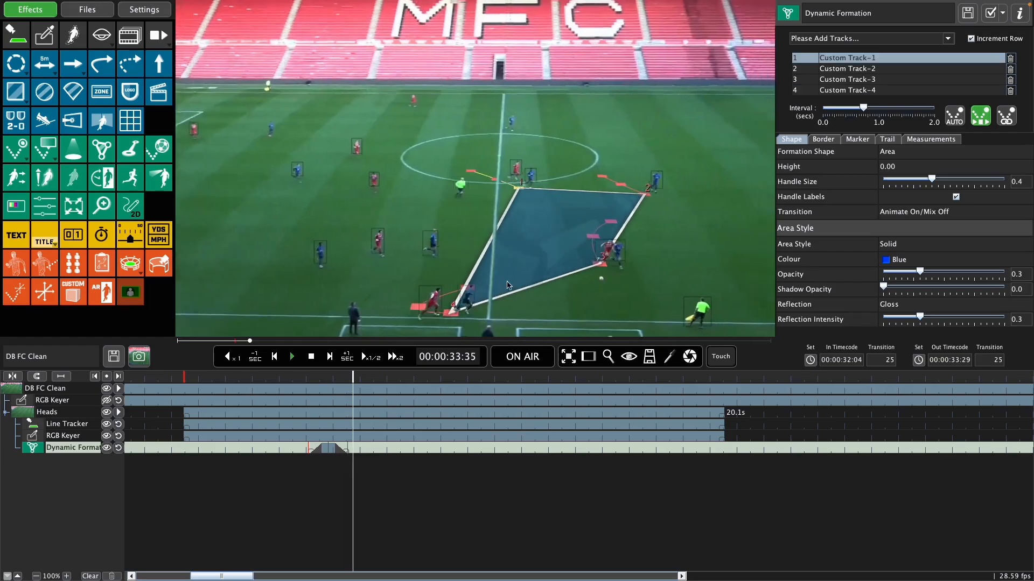
{"action": "left_click", "coordinate": [472, 194]}
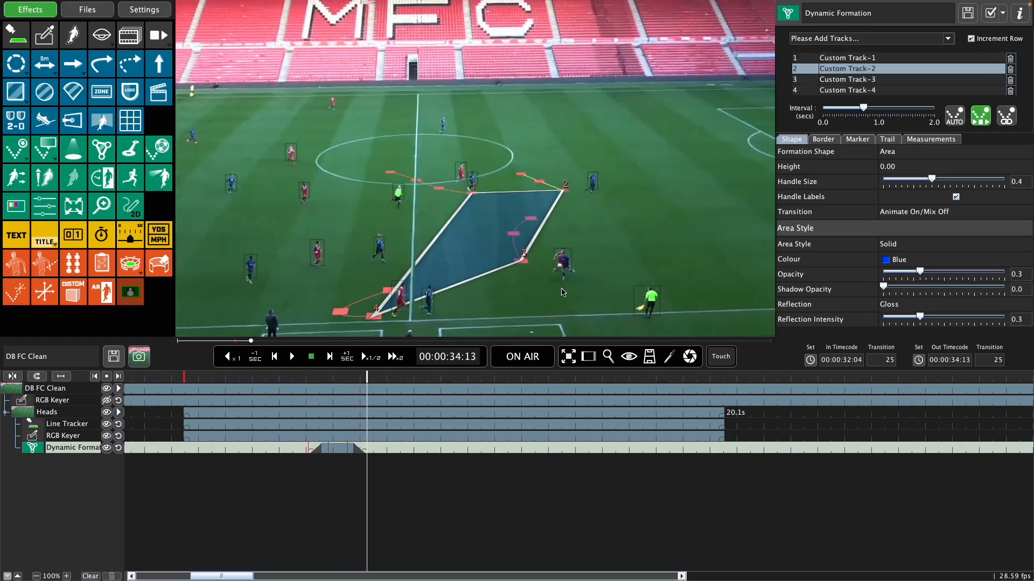
{"action": "left_click", "coordinate": [594, 196]}
{"action": "left_click", "coordinate": [569, 277]}
{"action": "left_click", "coordinate": [429, 318]}
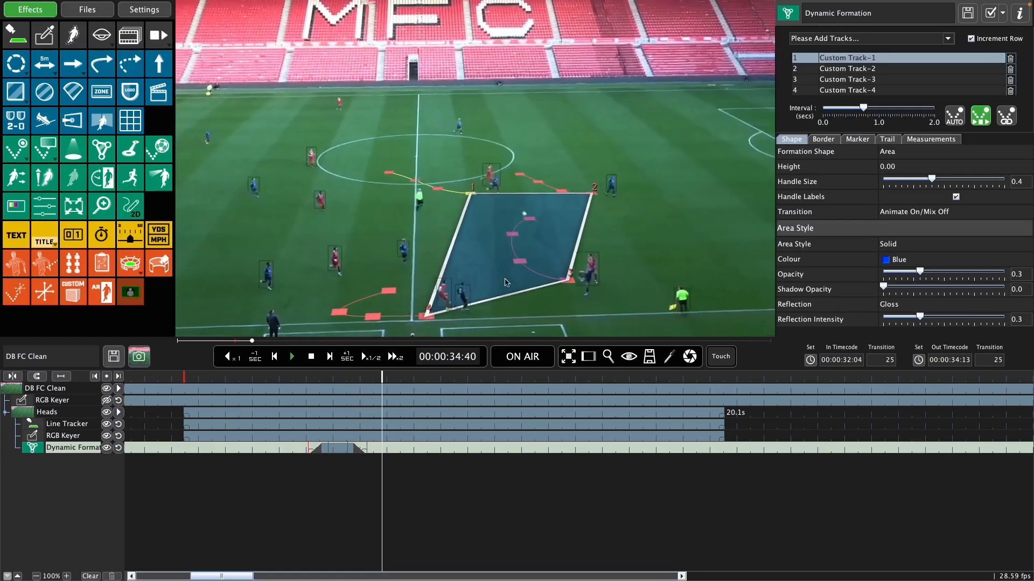
Step: Continue tracking the formation's four blue players in order at 00:00:34:49 and 00:00:35:35
{"action": "left_click", "coordinate": [518, 194]}
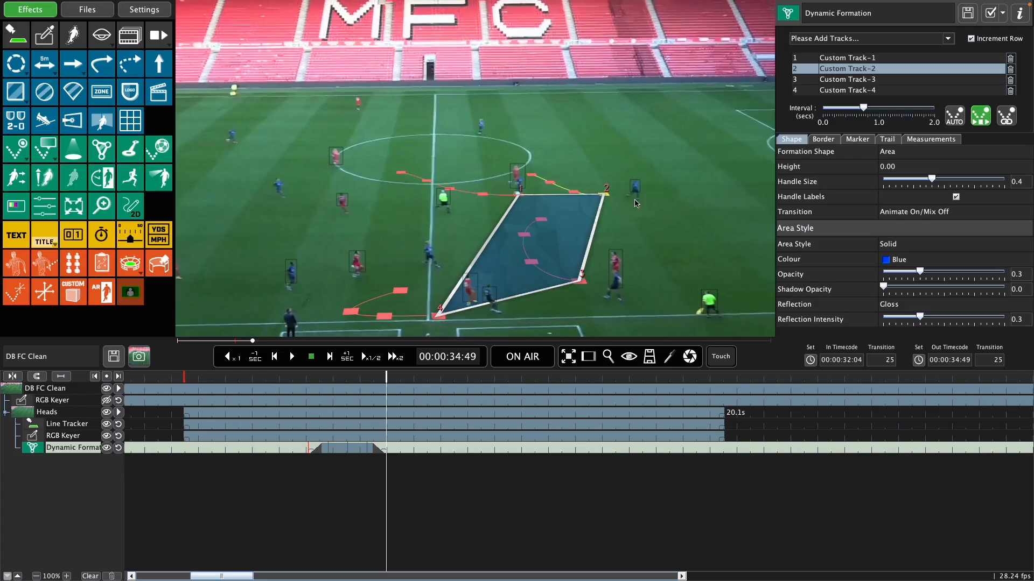
{"action": "left_click", "coordinate": [635, 200]}
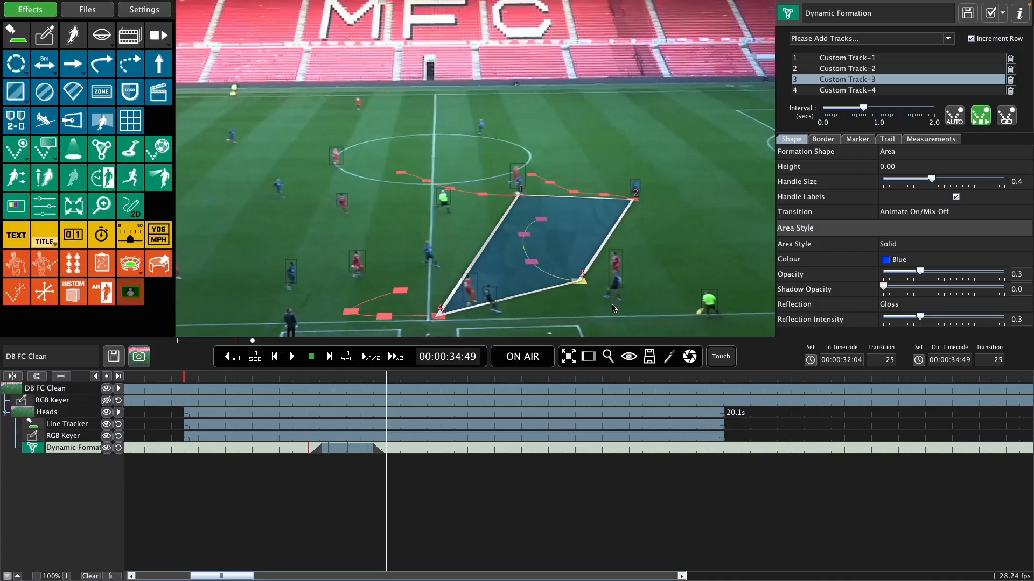
{"action": "left_click", "coordinate": [616, 296]}
{"action": "left_click", "coordinate": [496, 314]}
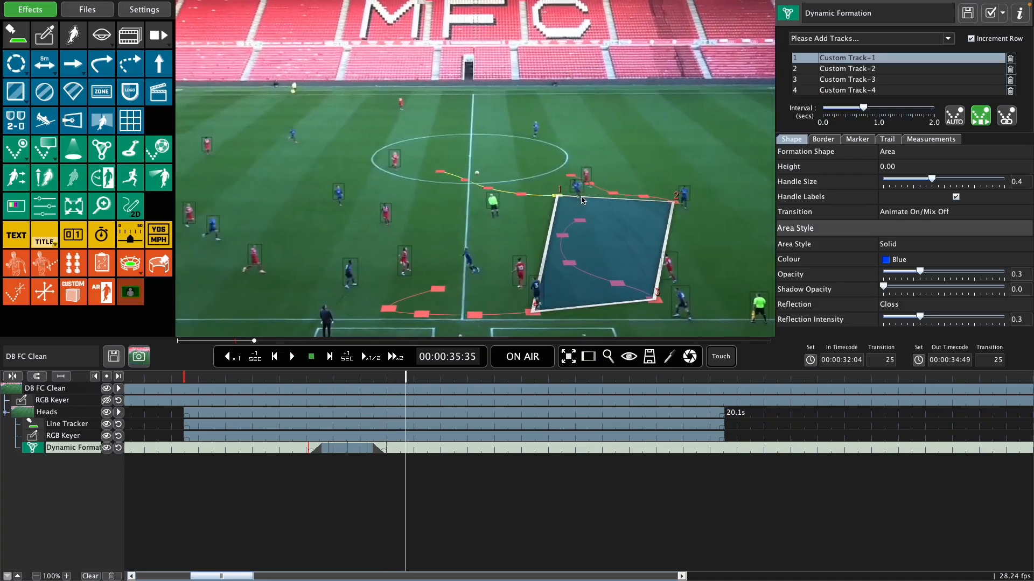
{"action": "left_click", "coordinate": [584, 200]}
{"action": "left_click", "coordinate": [683, 204]}
{"action": "left_click", "coordinate": [684, 311]}
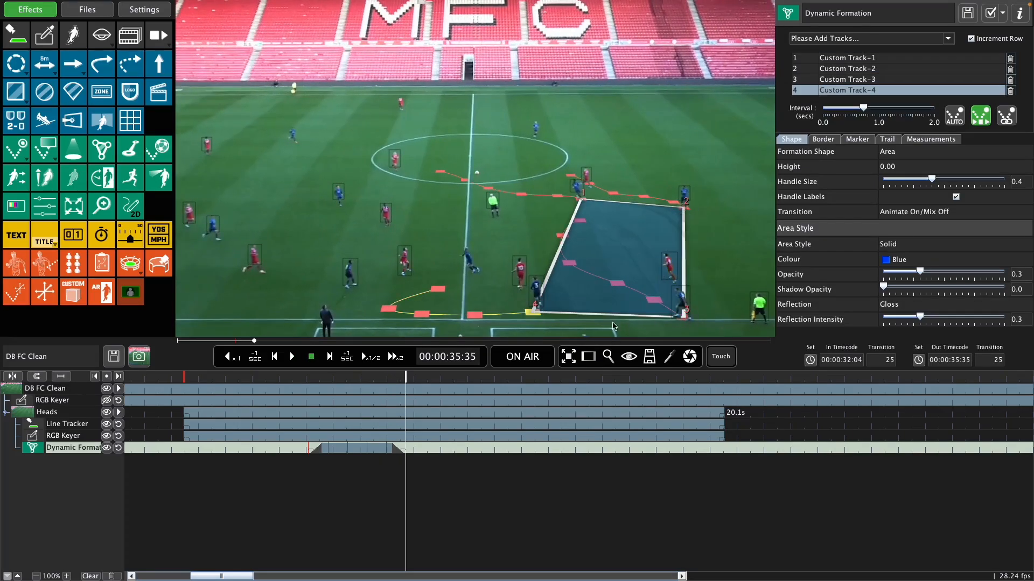
{"action": "left_click", "coordinate": [540, 315]}
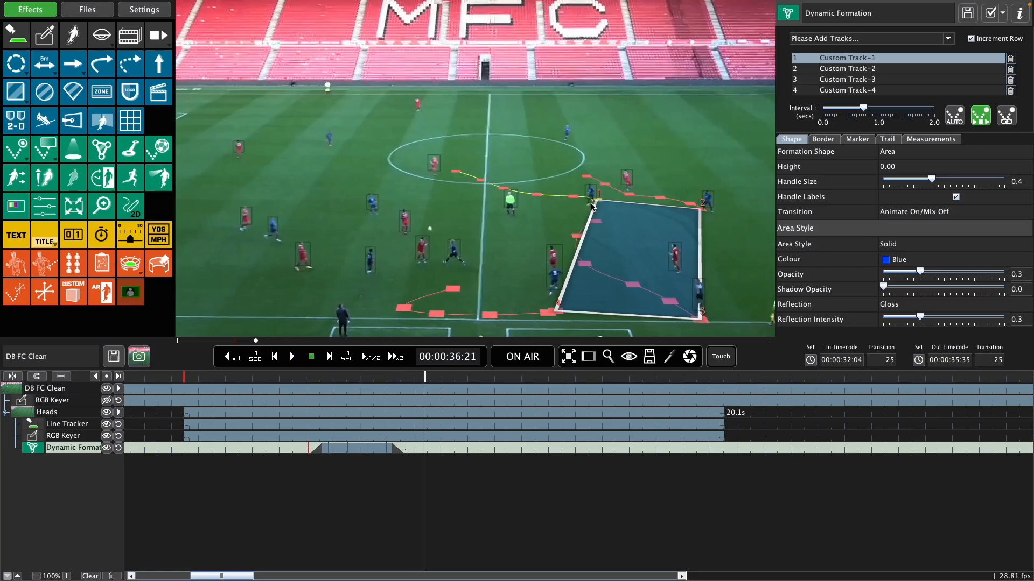
Step: Track the formation's four blue players in order at 00:00:36:21 and again at 00:00:37:07
{"action": "left_click", "coordinate": [591, 201]}
{"action": "left_click", "coordinate": [710, 210]}
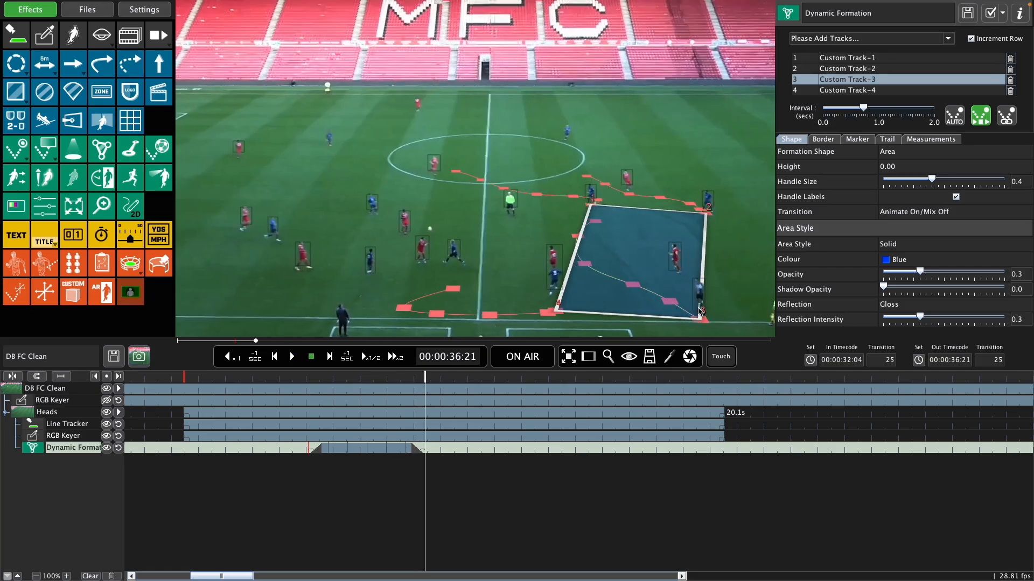
{"action": "left_click", "coordinate": [699, 309]}
{"action": "left_click", "coordinate": [555, 294]}
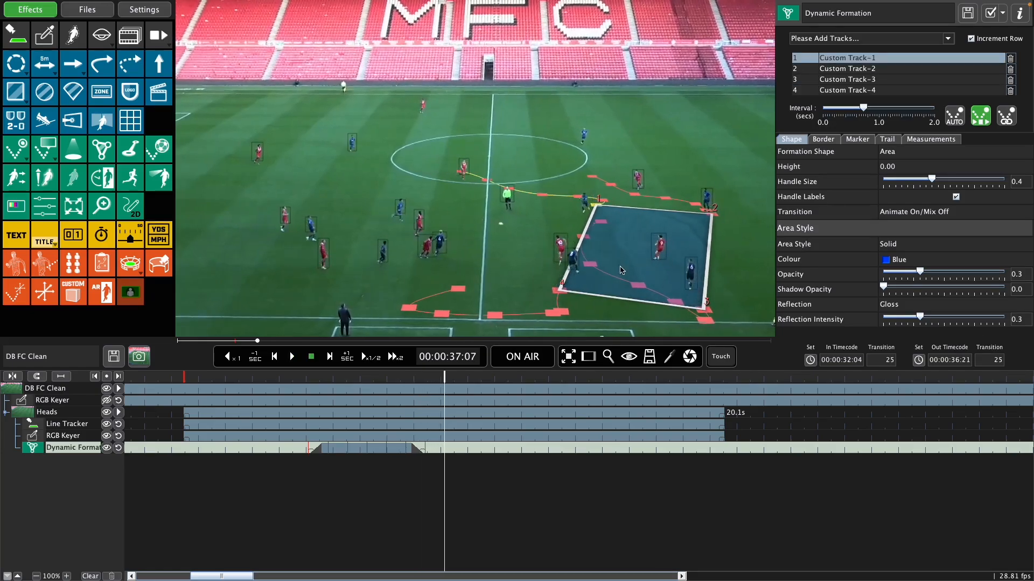
{"action": "left_click", "coordinate": [586, 211]}
{"action": "left_click", "coordinate": [707, 212]}
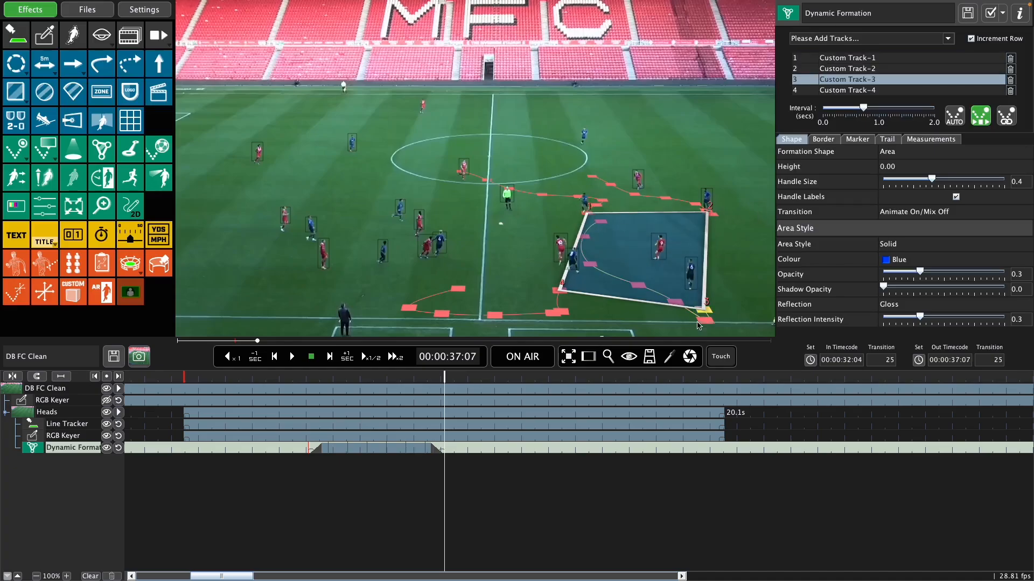
{"action": "left_click", "coordinate": [693, 290]}
{"action": "left_click", "coordinate": [576, 272]}
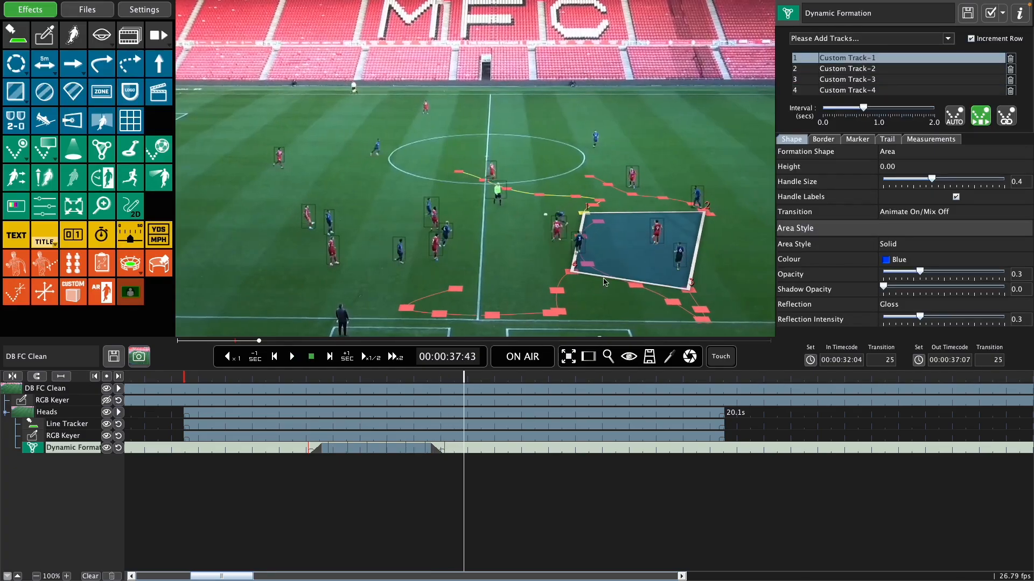
Step: Preview the tracked formation on air from its start
{"action": "left_click", "coordinate": [326, 382]}
{"action": "left_click", "coordinate": [529, 358]}
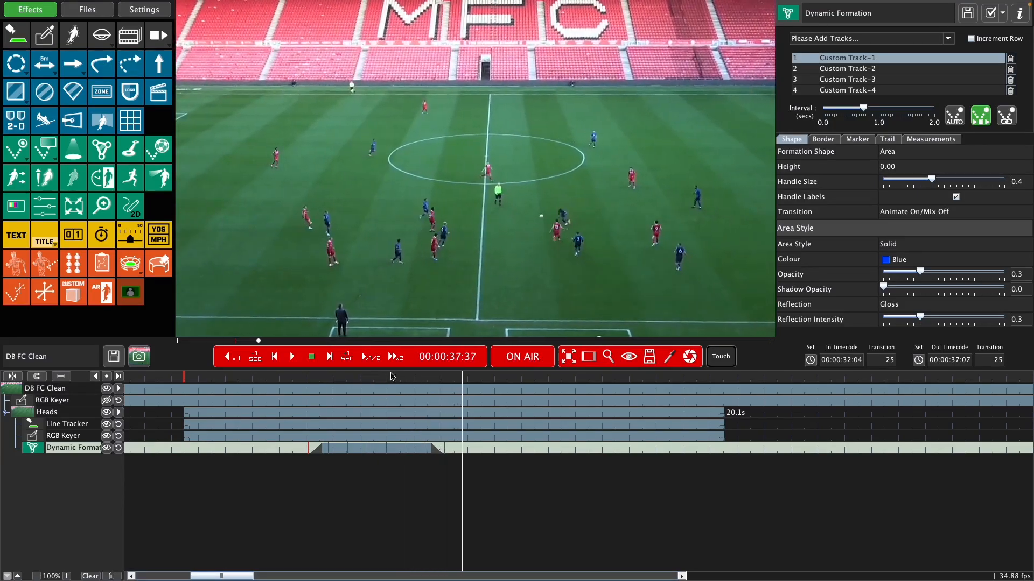
{"action": "left_click", "coordinate": [326, 381]}
{"action": "key", "text": "space"}
Step: Rename the formation's four tracks with individual player names, using CoolGuy17 for the third
{"action": "double_click", "coordinate": [850, 58]}
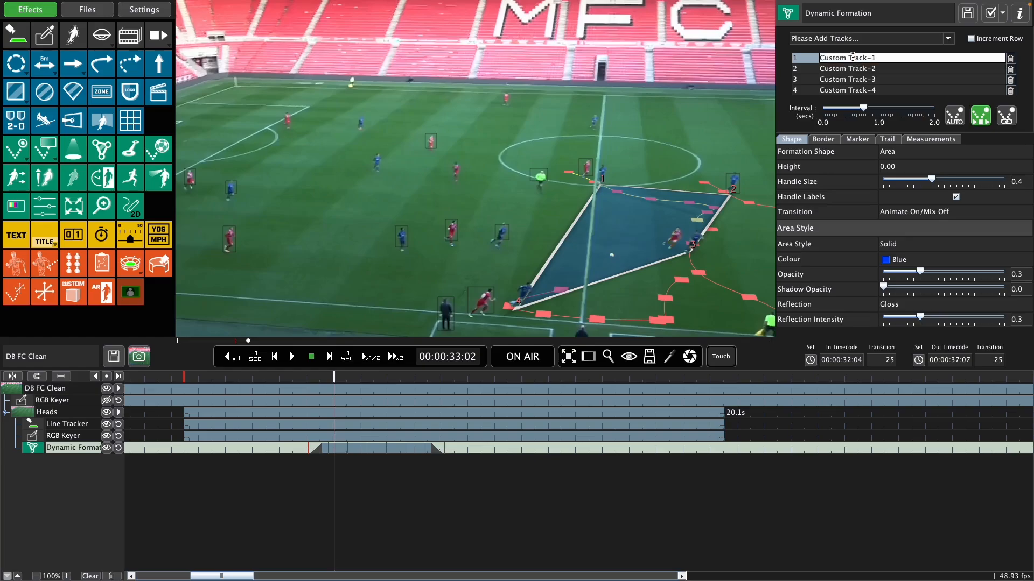
{"action": "left_click_drag", "start_coordinate": [876, 58], "coordinate": [812, 66]}
{"action": "type", "text": "Ronald"}
{"action": "double_click", "coordinate": [890, 66]}
{"action": "type", "text": "Davids"}
{"action": "double_click", "coordinate": [886, 81]}
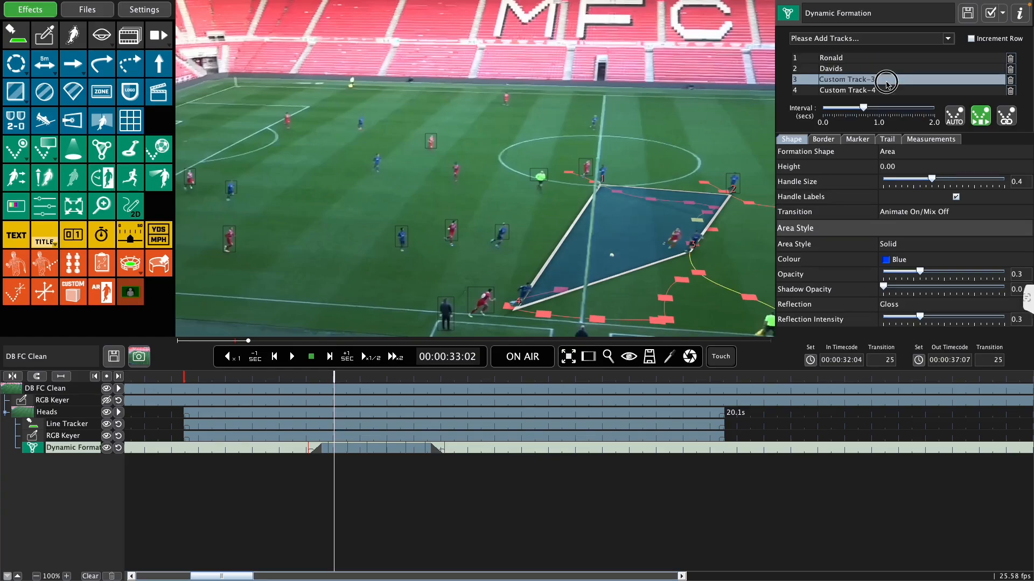
{"action": "type", "text": "CoolGuys"}
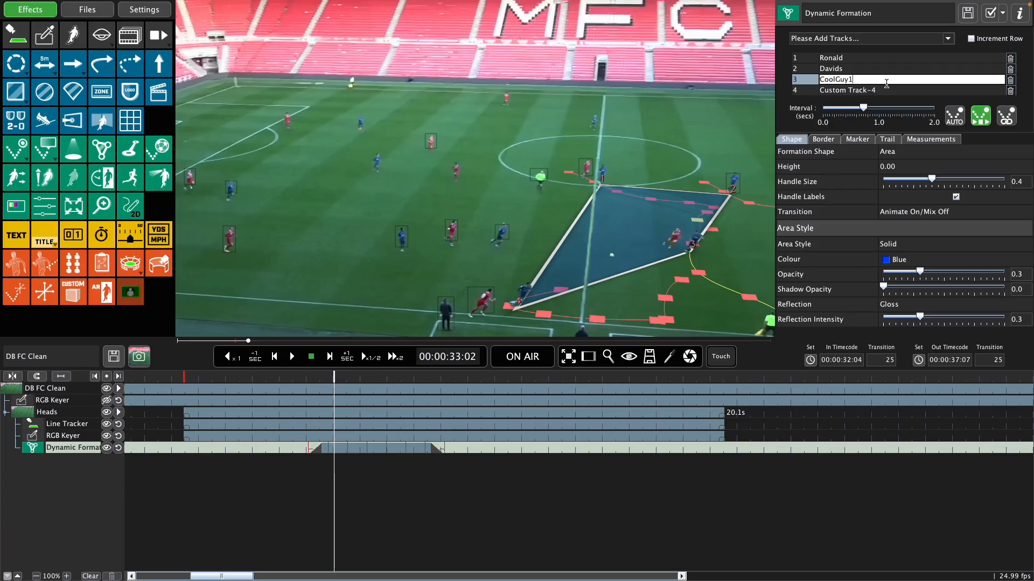
{"action": "key", "text": "Return"}
{"action": "double_click", "coordinate": [905, 90]}
{"action": "type", "text": "Ha"}
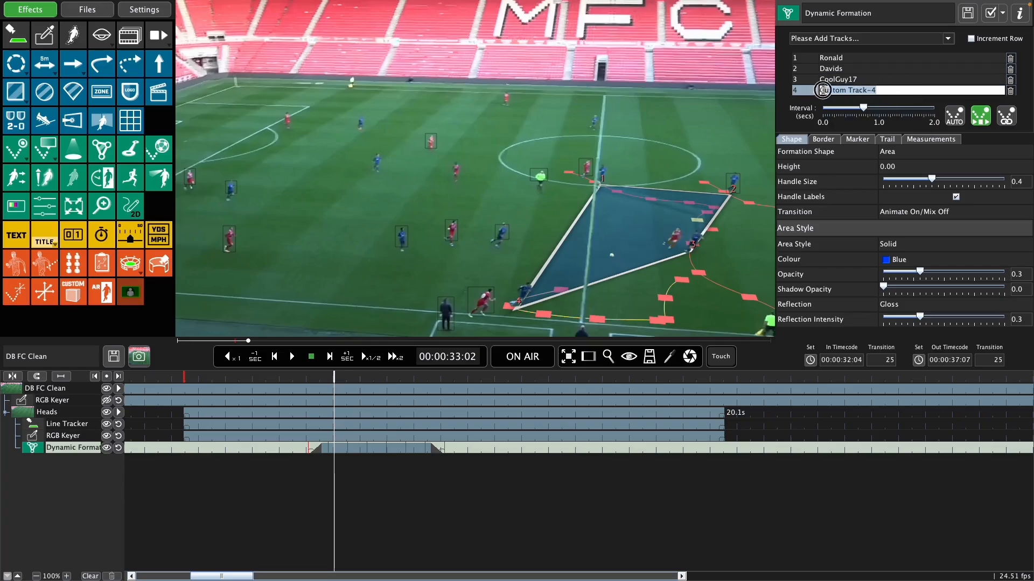
{"action": "type", "text": "rry"}
{"action": "key", "text": "Return"}
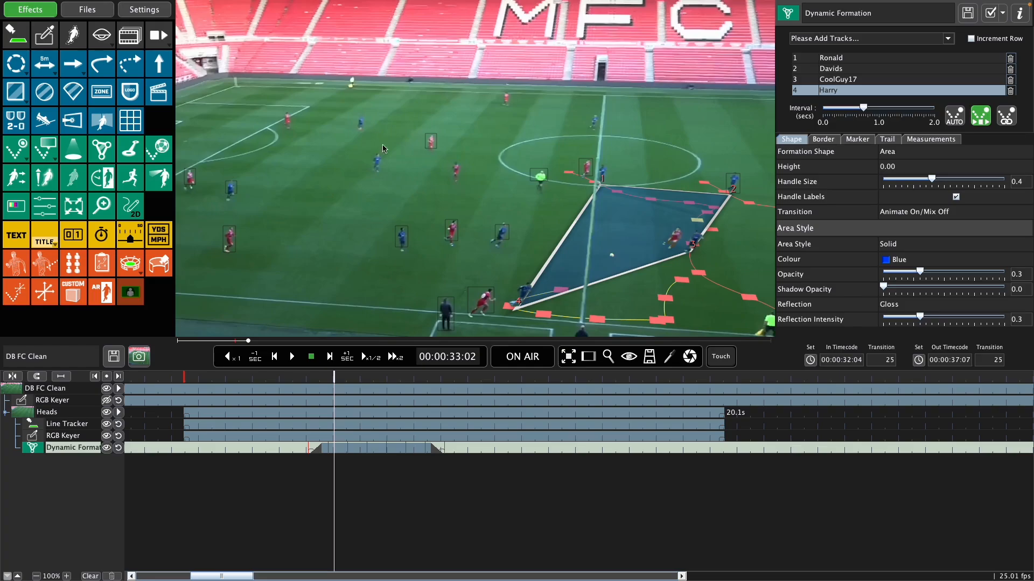
Step: Add the Def AFM red marker at 00:00:33:02 with the Default graphic and link it to the formation's fourth track
{"action": "left_click", "coordinate": [23, 155]}
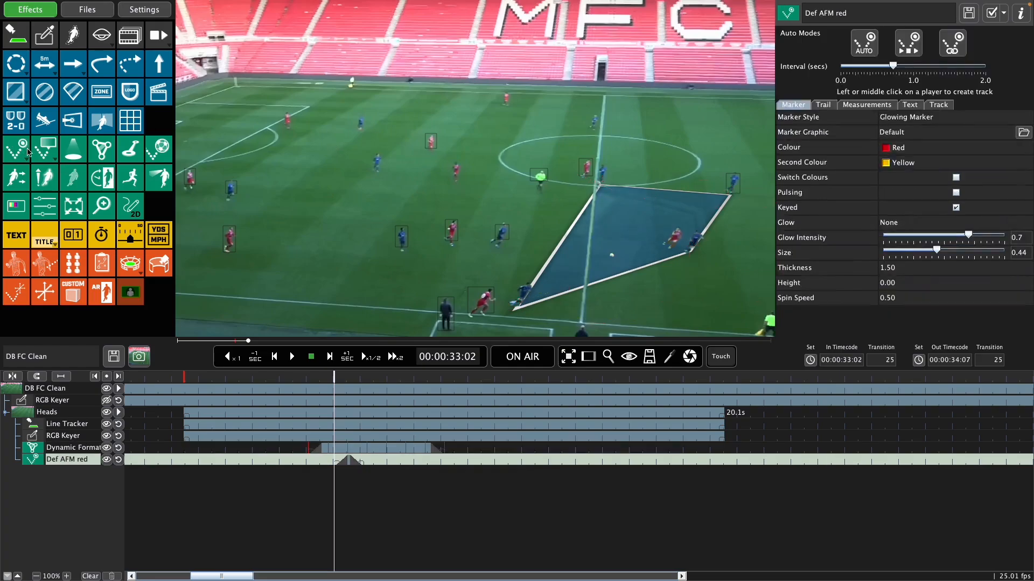
{"action": "left_click", "coordinate": [952, 43]}
{"action": "left_click", "coordinate": [906, 132]}
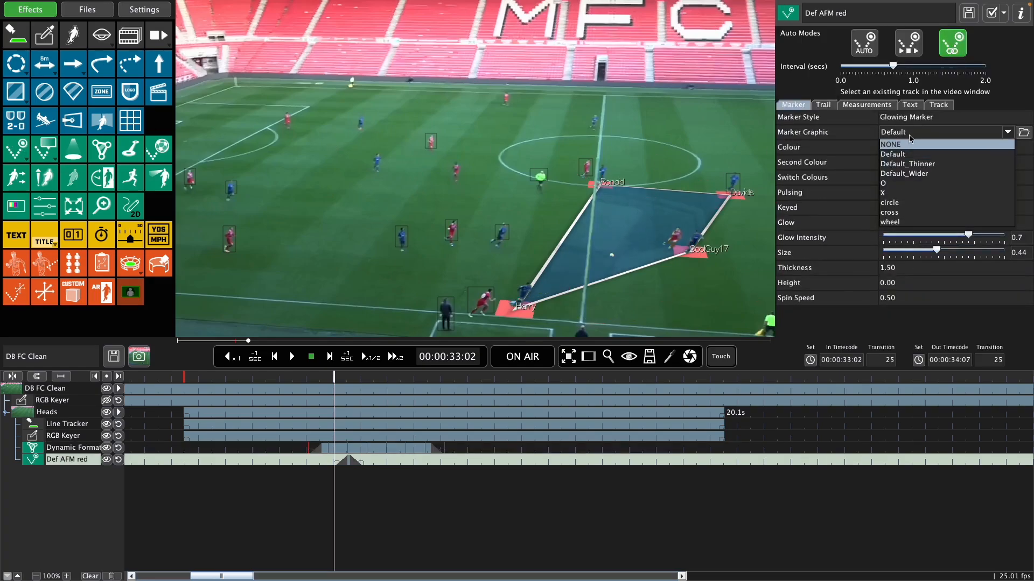
{"action": "left_click", "coordinate": [911, 153]}
{"action": "left_click", "coordinate": [940, 105]}
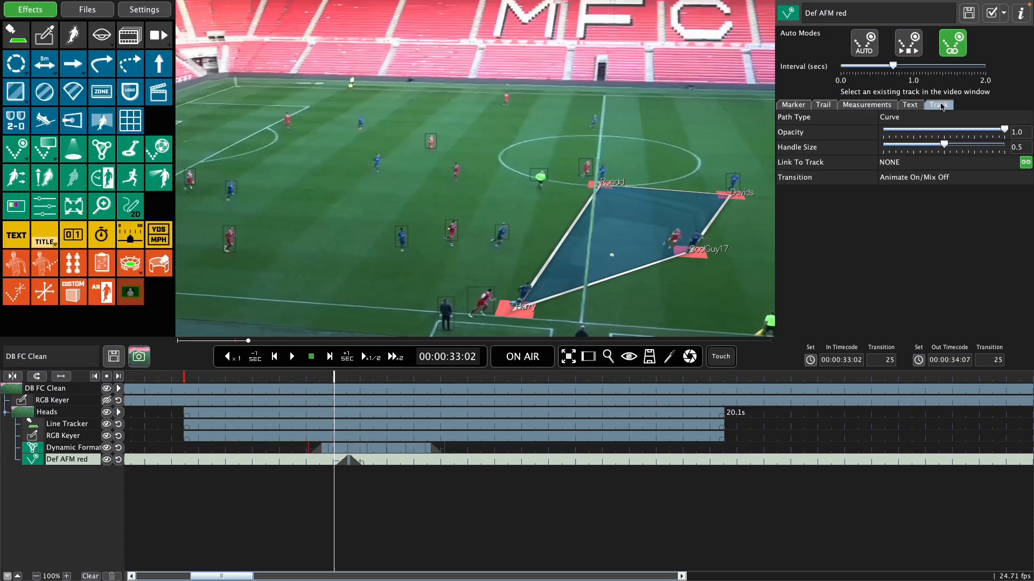
{"action": "left_click", "coordinate": [920, 168]}
{"action": "left_click", "coordinate": [923, 195]}
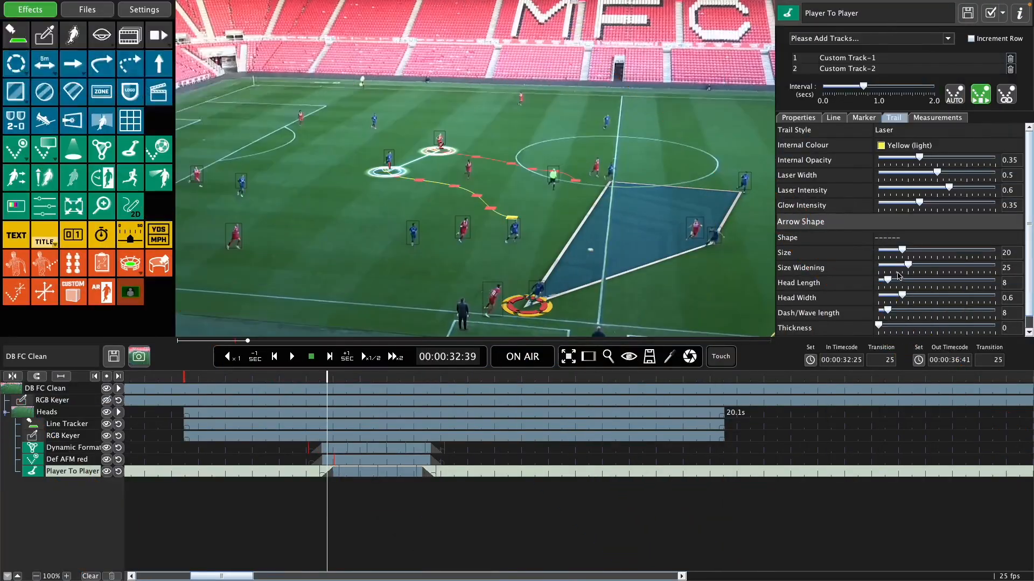
Step: Play the formation, linked marker and Player To Player graphics on air from 00:00:32:39
{"action": "left_click", "coordinate": [536, 364]}
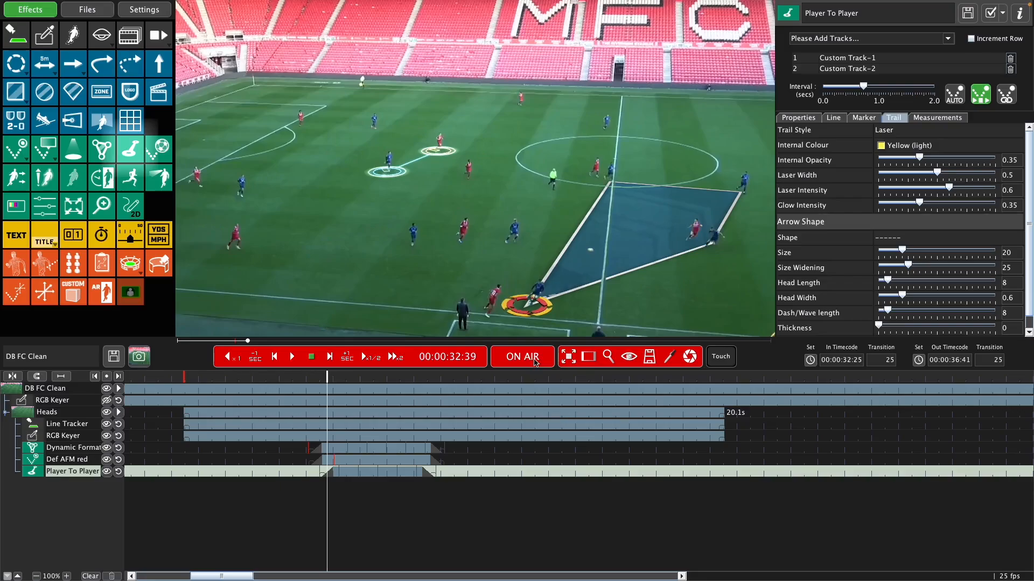
{"action": "key", "text": "space"}
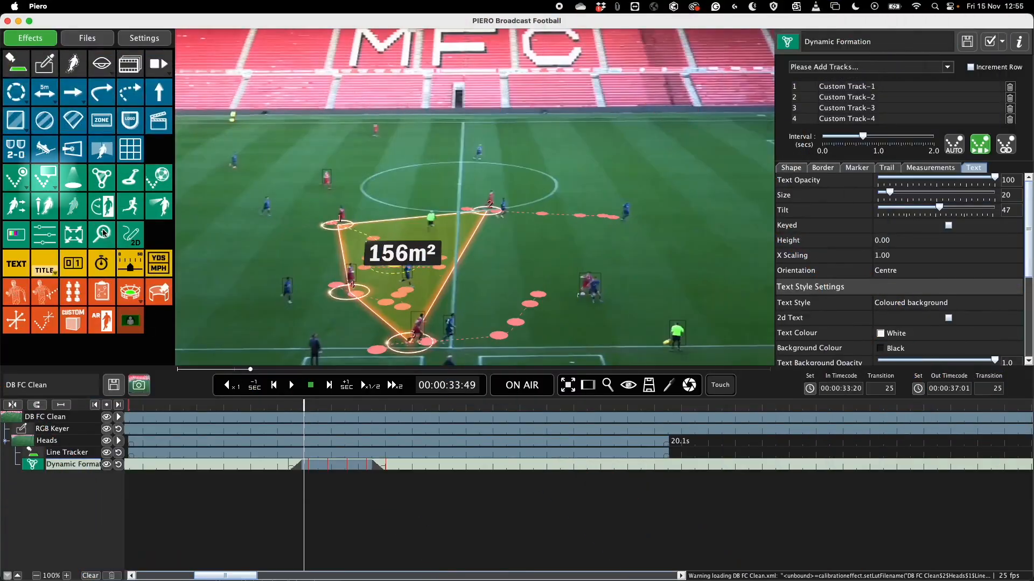
Step: Add the Voel player caption on the pitch at 00:00:33:49 and link it to Custom Track-3
{"action": "left_click", "coordinate": [48, 181]}
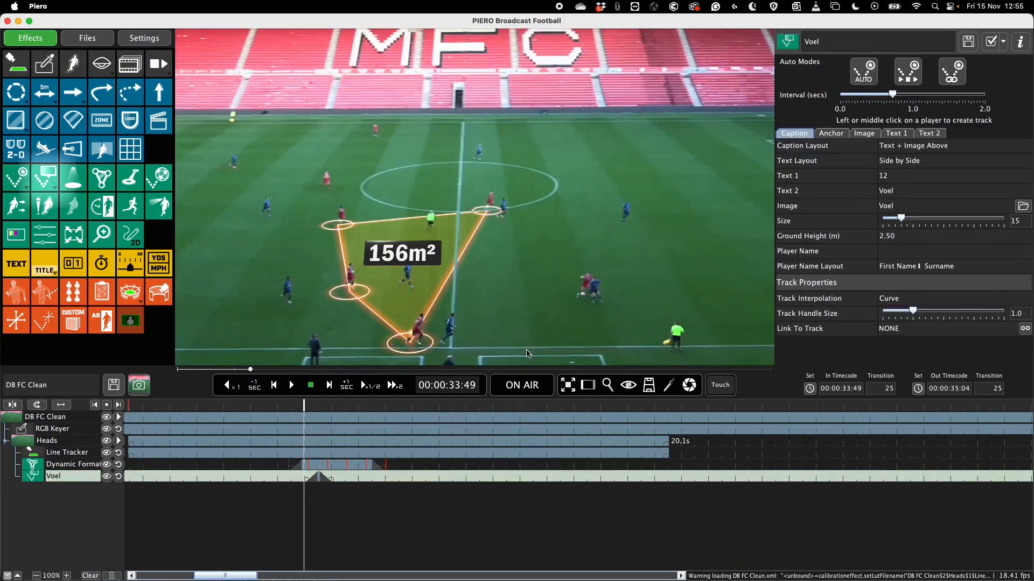
{"action": "left_click", "coordinate": [516, 289]}
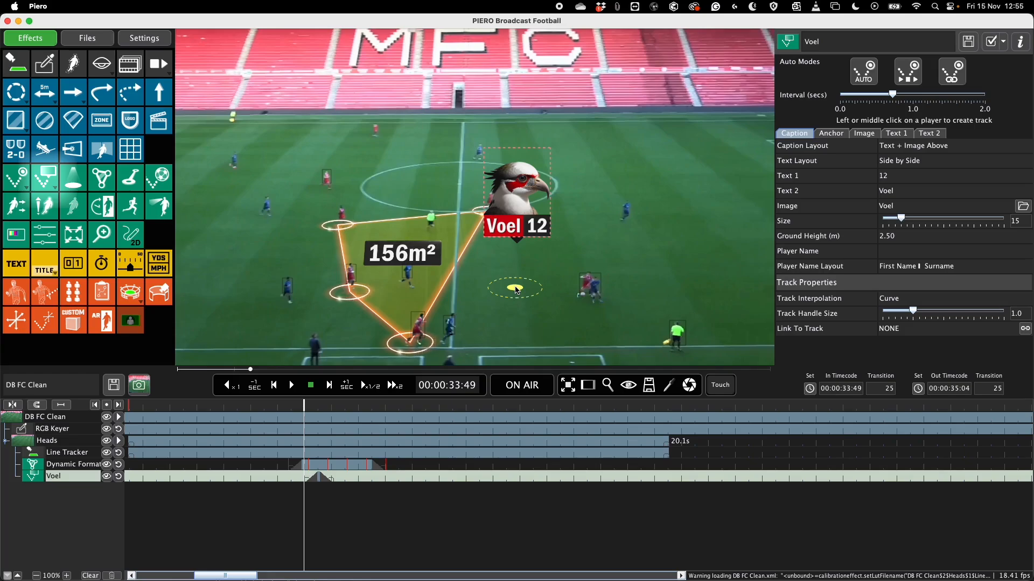
{"action": "left_click", "coordinate": [881, 329]}
{"action": "left_click", "coordinate": [913, 371]}
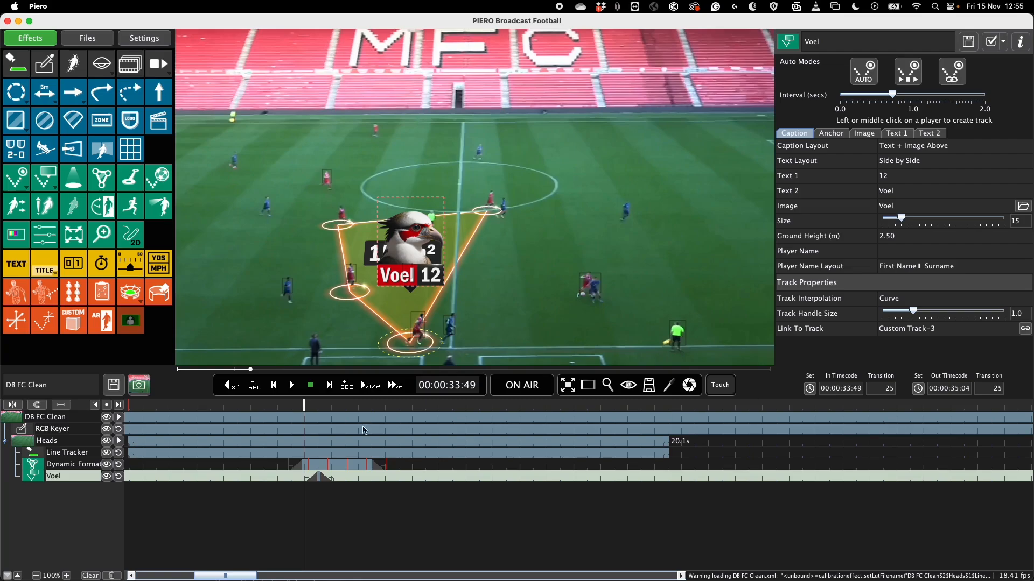
Step: Extend the Voel caption on the timeline to run from 00:00:33:28 to 00:00:36:47
{"action": "left_click_drag", "start_coordinate": [331, 478], "coordinate": [369, 473]}
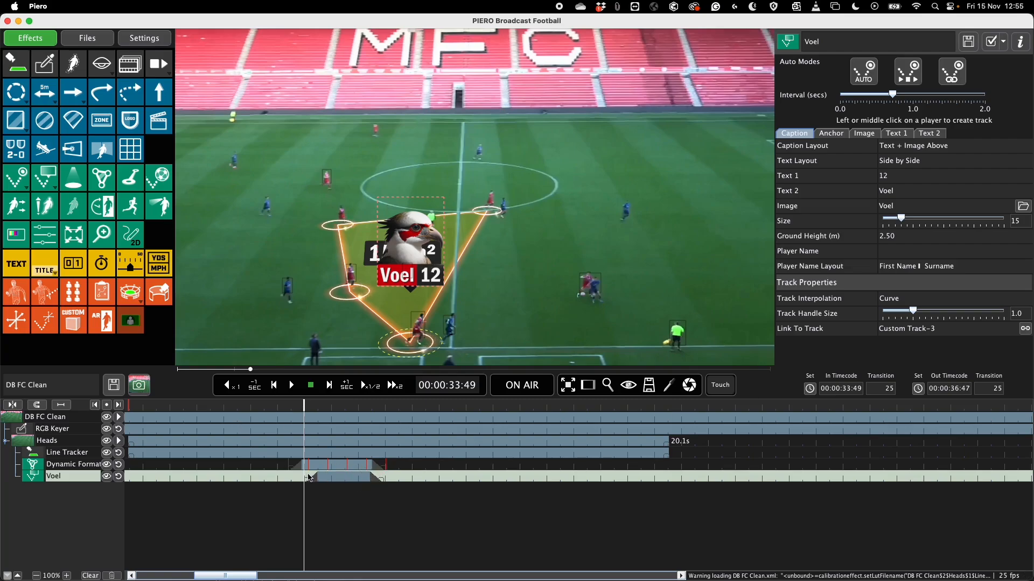
{"action": "left_click", "coordinate": [303, 481]}
{"action": "left_click", "coordinate": [301, 479]}
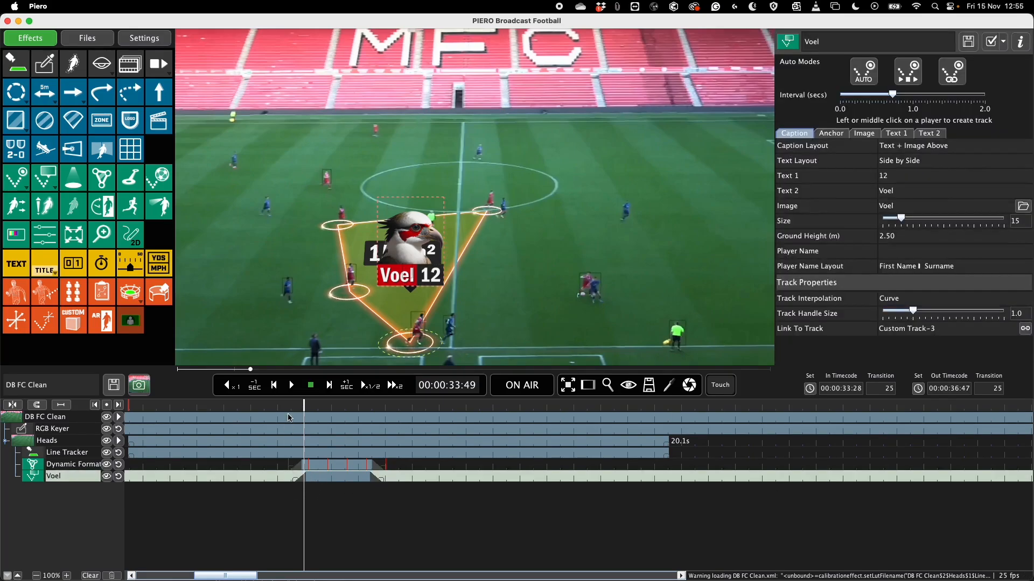
Step: Play the clip from just before the Voel caption's start to check that it follows its linked player
{"action": "left_click", "coordinate": [297, 407]}
{"action": "key", "text": "space"}
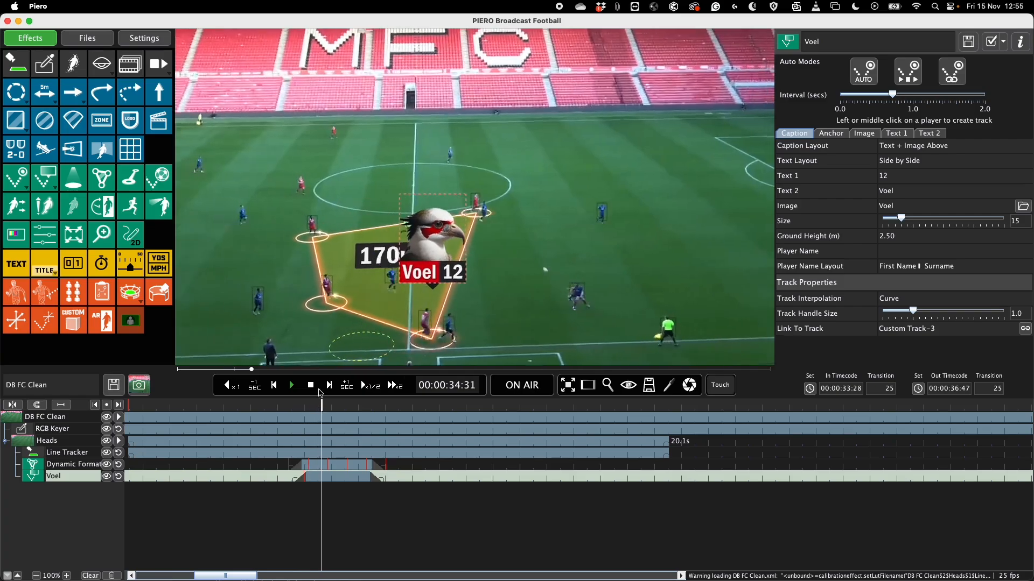
{"action": "key", "text": "space"}
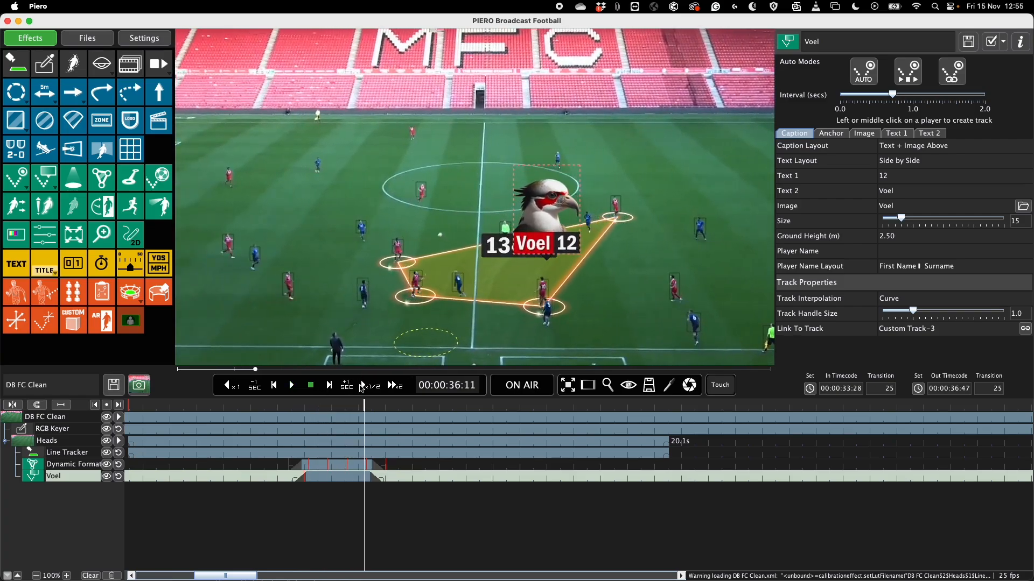
Step: Examine the caption's available Player Name entries and Player Name Layout options at 00:00:34:30
{"action": "left_click", "coordinate": [320, 404]}
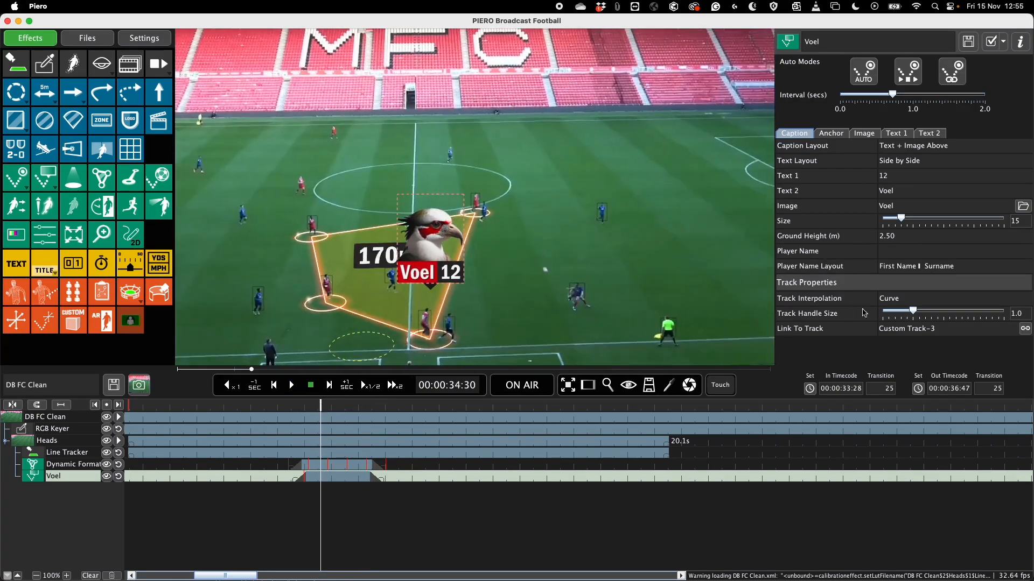
{"action": "left_click", "coordinate": [987, 252]}
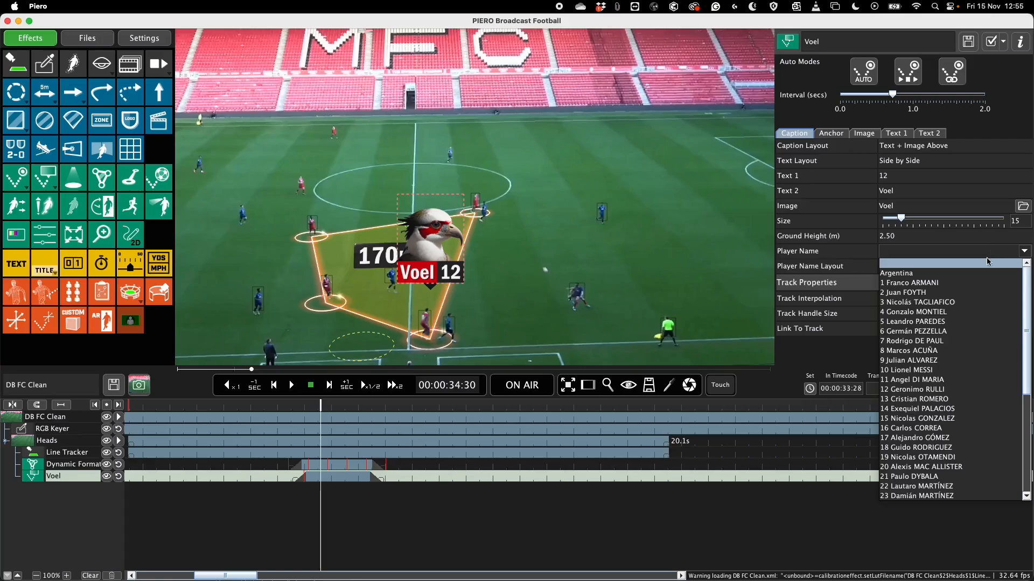
{"action": "scroll", "coordinate": [985, 280], "scroll_direction": "down", "scroll_amount": 6}
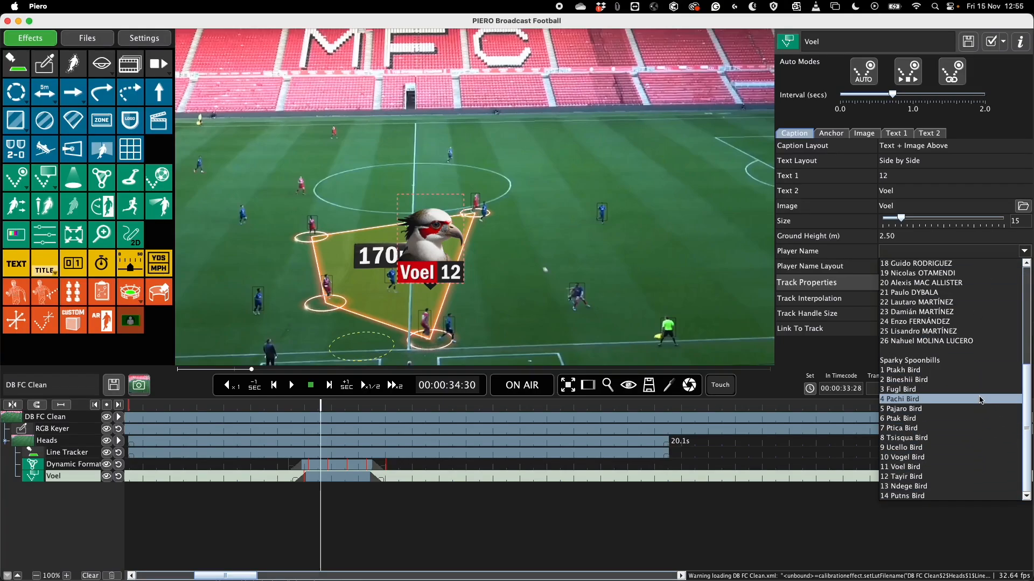
{"action": "left_click", "coordinate": [867, 331]}
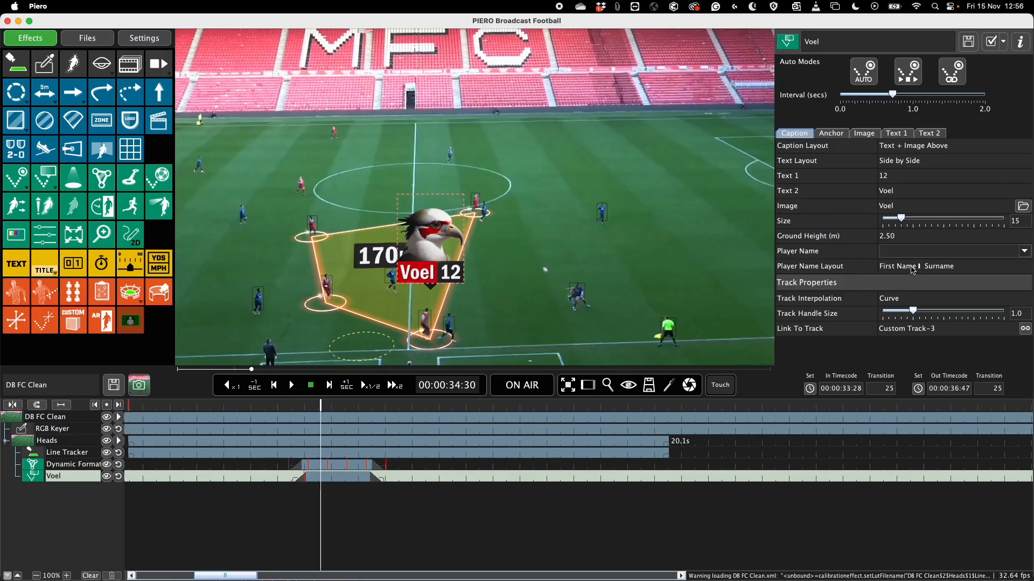
{"action": "left_click", "coordinate": [912, 270]}
{"action": "scroll", "coordinate": [933, 306], "scroll_direction": "up", "scroll_amount": 3}
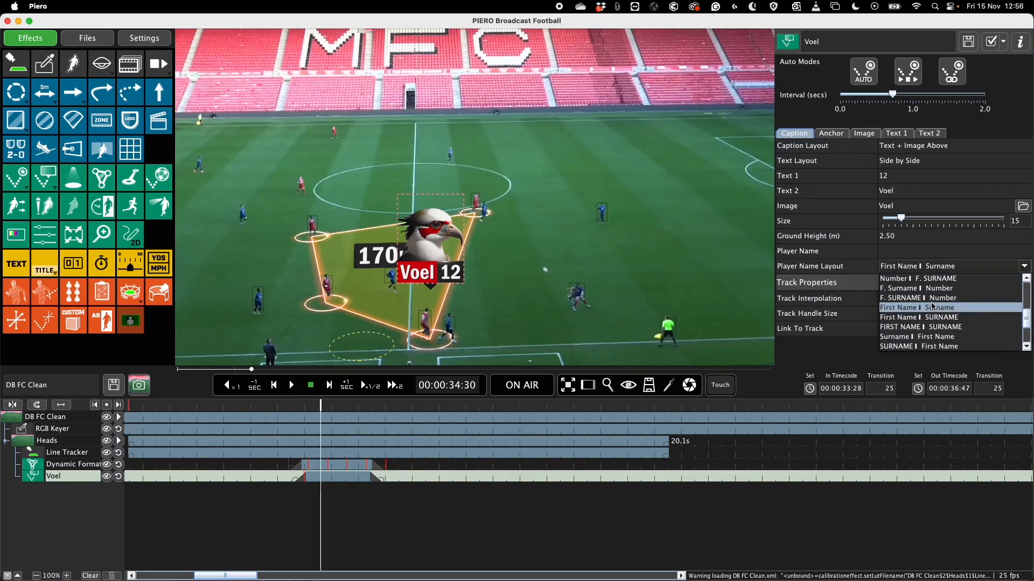
{"action": "left_click", "coordinate": [827, 356]}
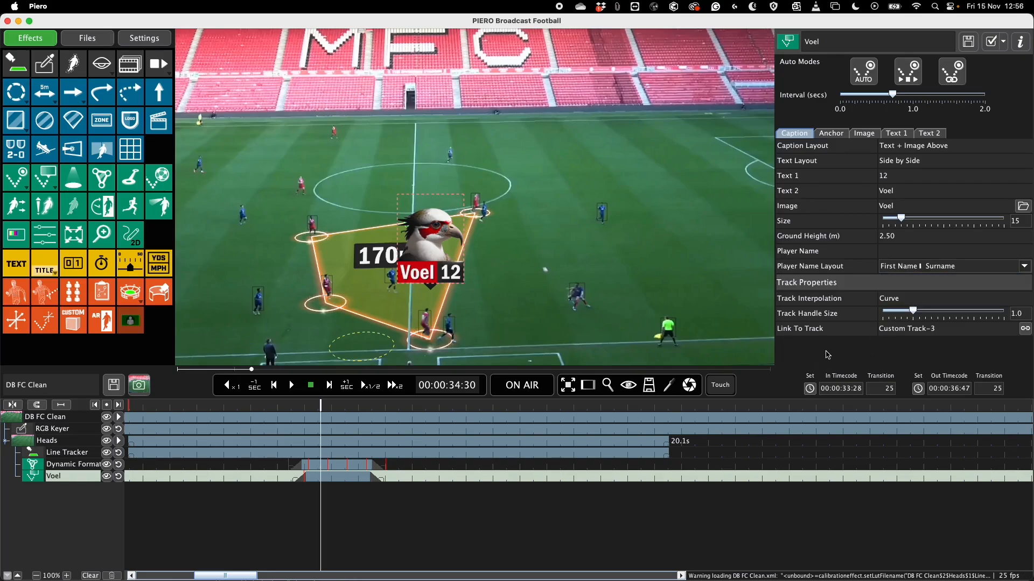
Step: Try a textured background for the caption's Text 1, and return it to Coloured background
{"action": "left_click", "coordinate": [893, 135]}
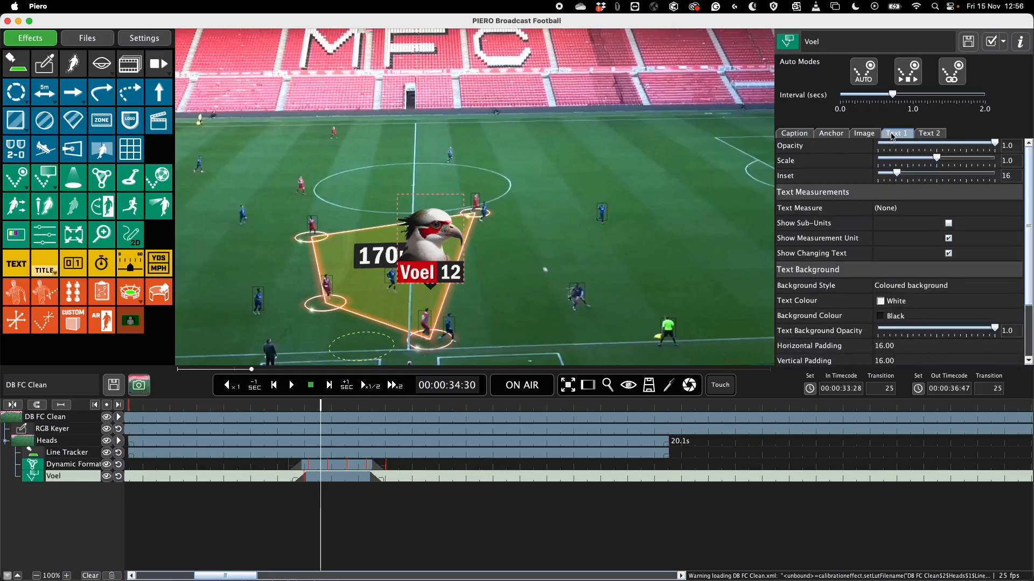
{"action": "left_click", "coordinate": [921, 286]}
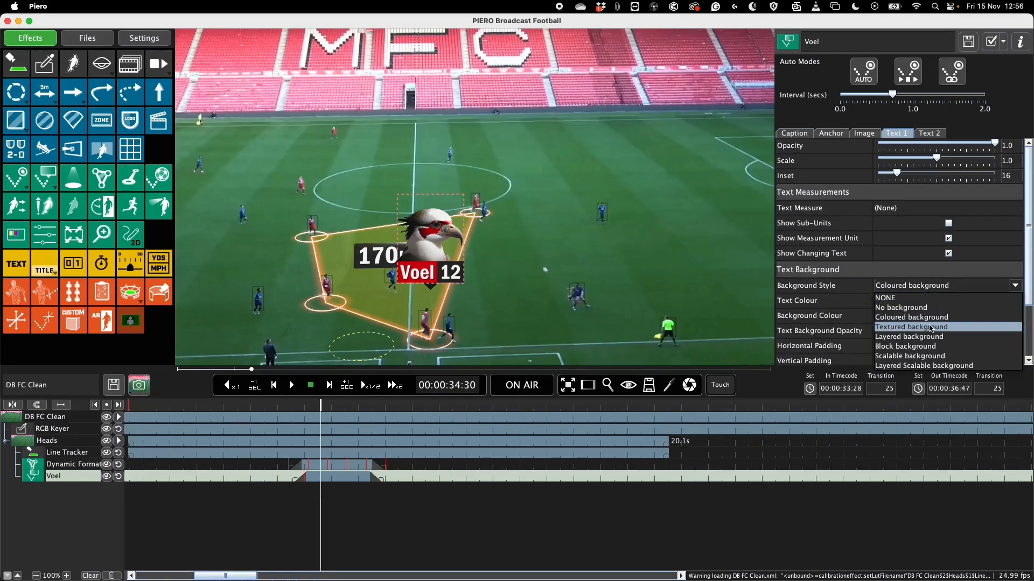
{"action": "left_click", "coordinate": [931, 328]}
{"action": "left_click", "coordinate": [922, 286]}
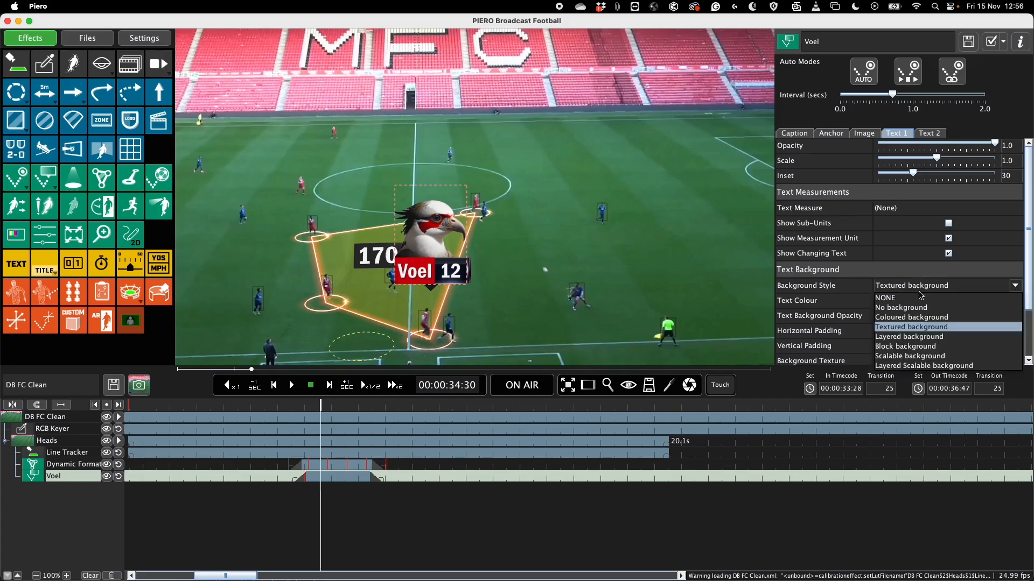
{"action": "left_click", "coordinate": [911, 314]}
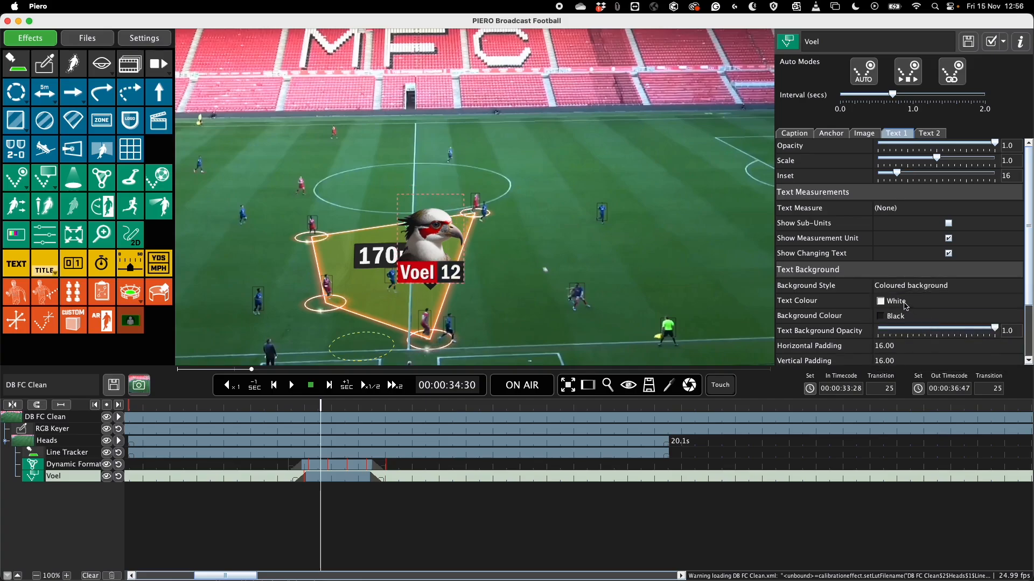
Step: Set the text colour of the caption's Text 1 to Yellow (light)
{"action": "left_click", "coordinate": [906, 306]}
{"action": "left_click", "coordinate": [915, 402]}
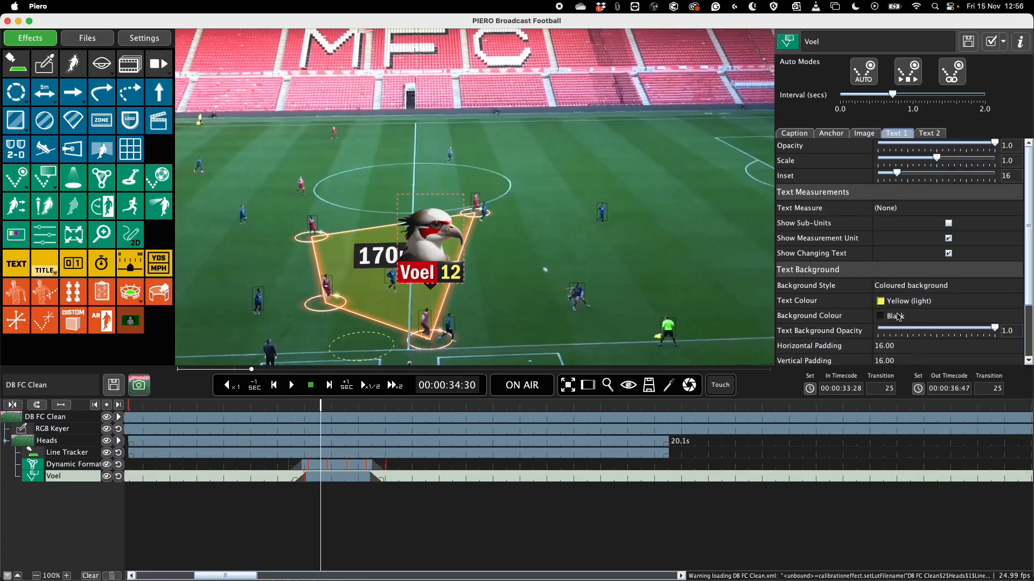
Step: Set the background colour of the player caption's Text 2 to Orange
{"action": "left_click", "coordinate": [923, 133]}
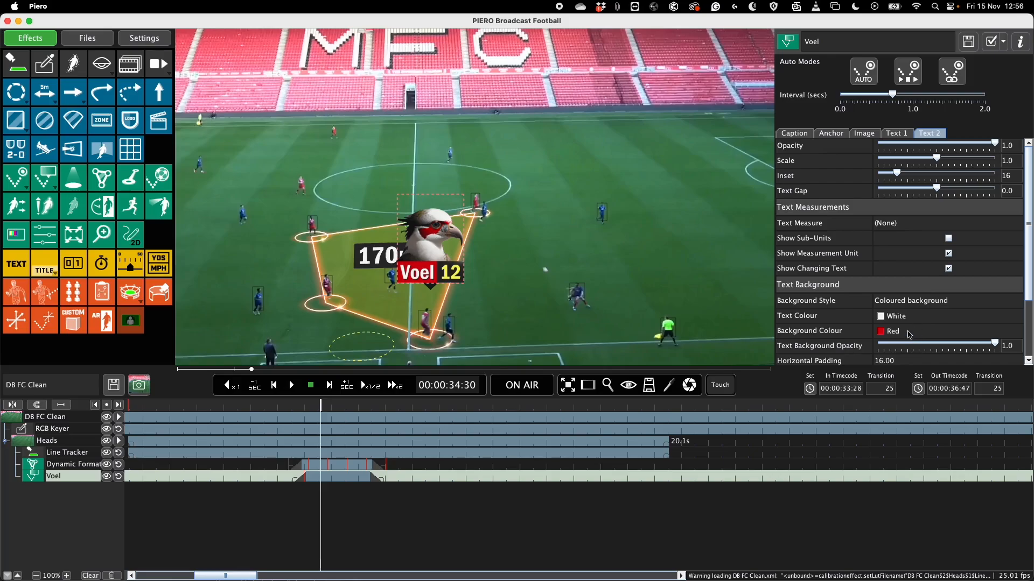
{"action": "left_click", "coordinate": [902, 325]}
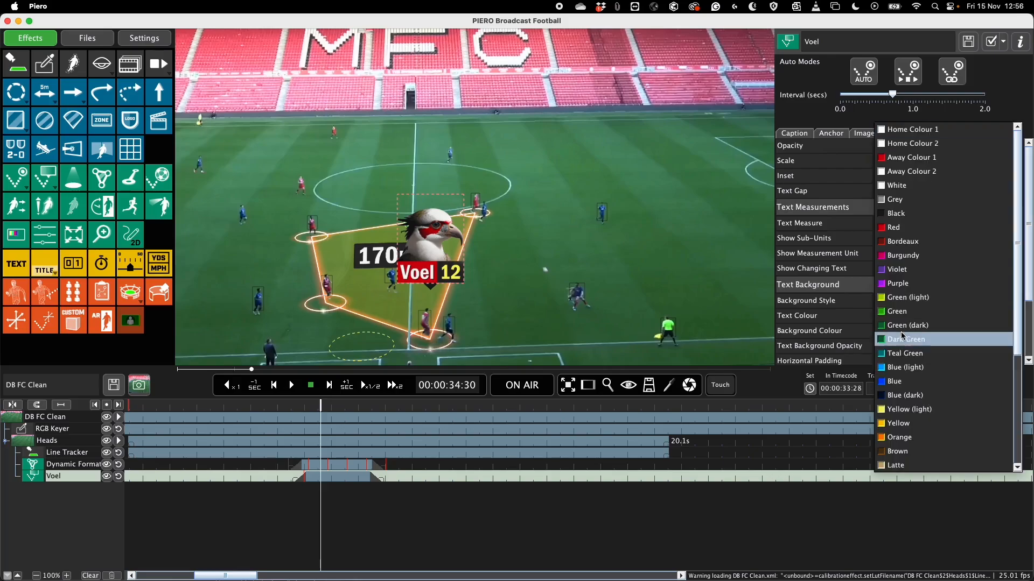
{"action": "left_click", "coordinate": [906, 429]}
{"action": "scroll", "coordinate": [847, 350], "scroll_direction": "down", "scroll_amount": 3}
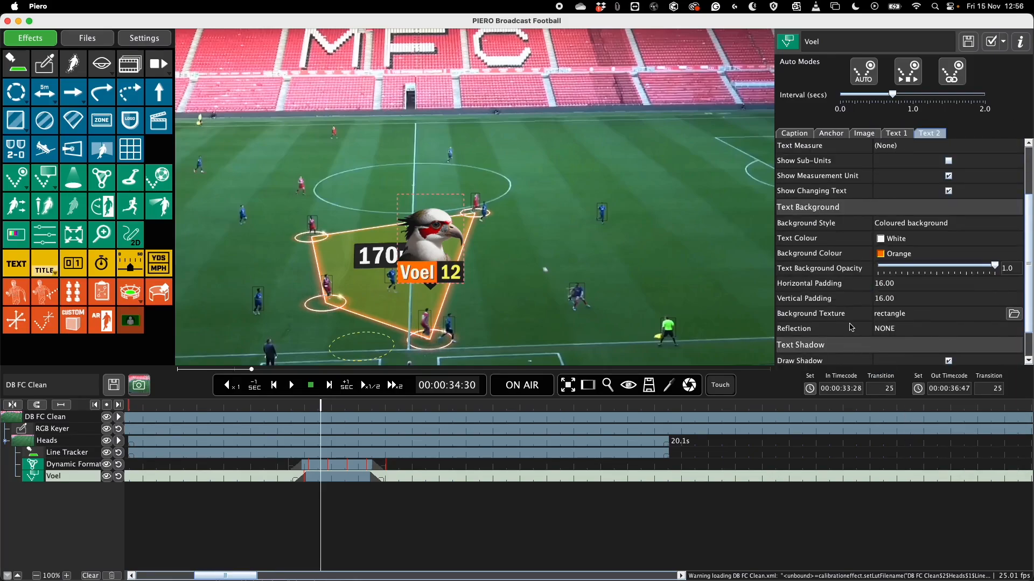
{"action": "scroll", "coordinate": [851, 328], "scroll_direction": "down", "scroll_amount": 1}
Step: Turn off Constrain Anchor for the player caption, offset the caption up and to the right of its player, and play the clip
{"action": "left_click", "coordinate": [827, 135]}
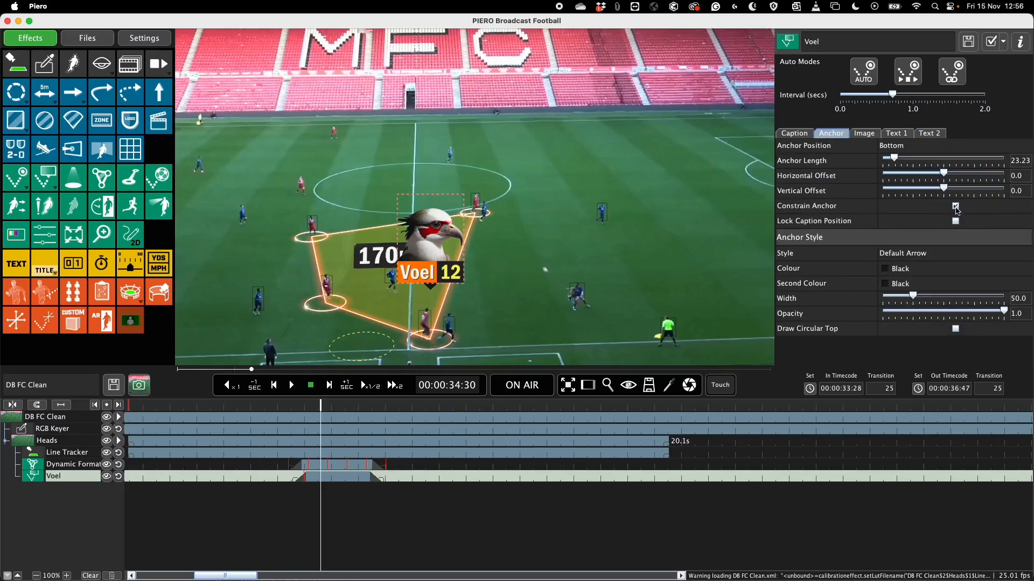
{"action": "left_click", "coordinate": [956, 210]}
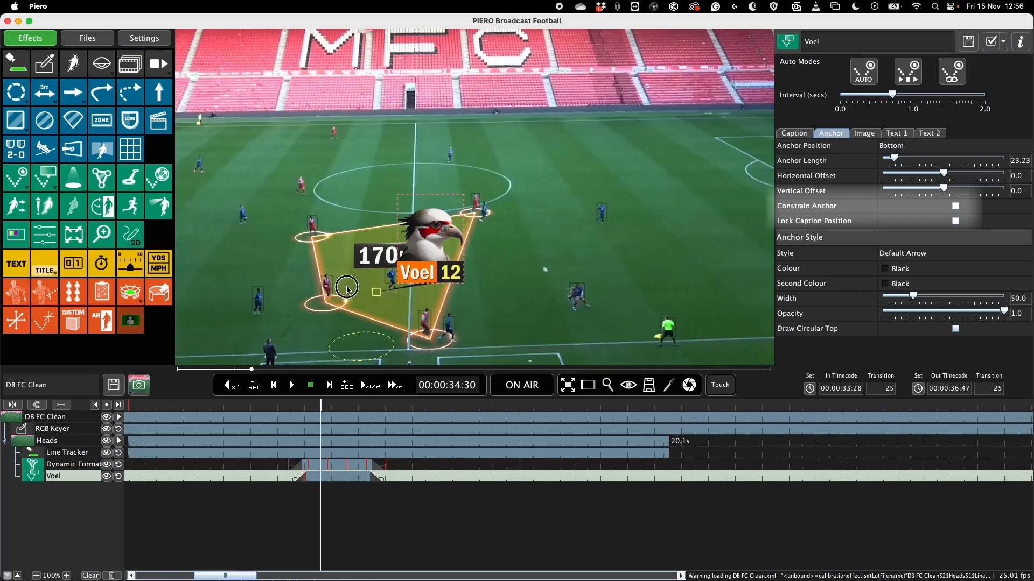
{"action": "left_click_drag", "start_coordinate": [430, 325], "coordinate": [429, 303]}
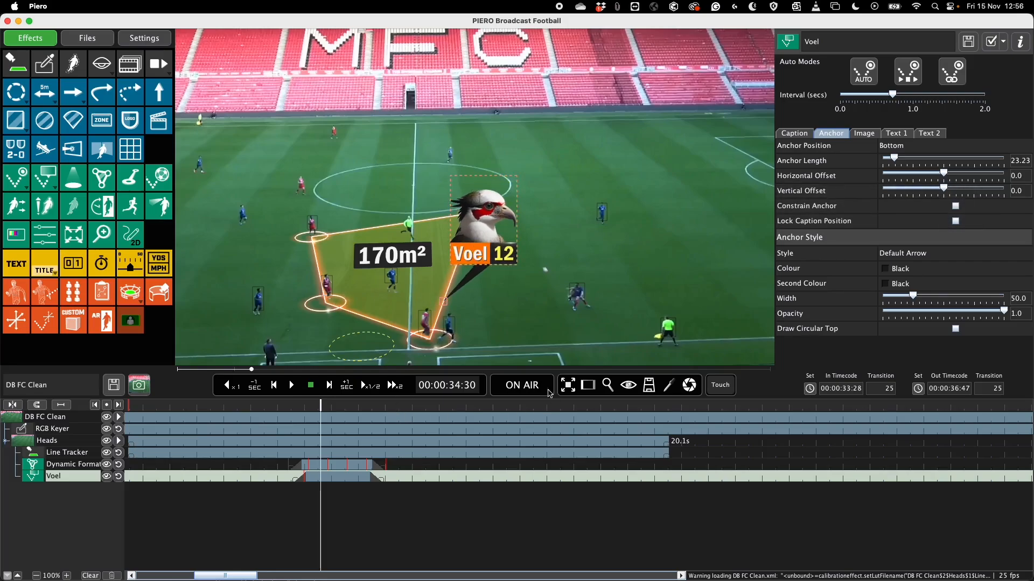
{"action": "key", "text": "space"}
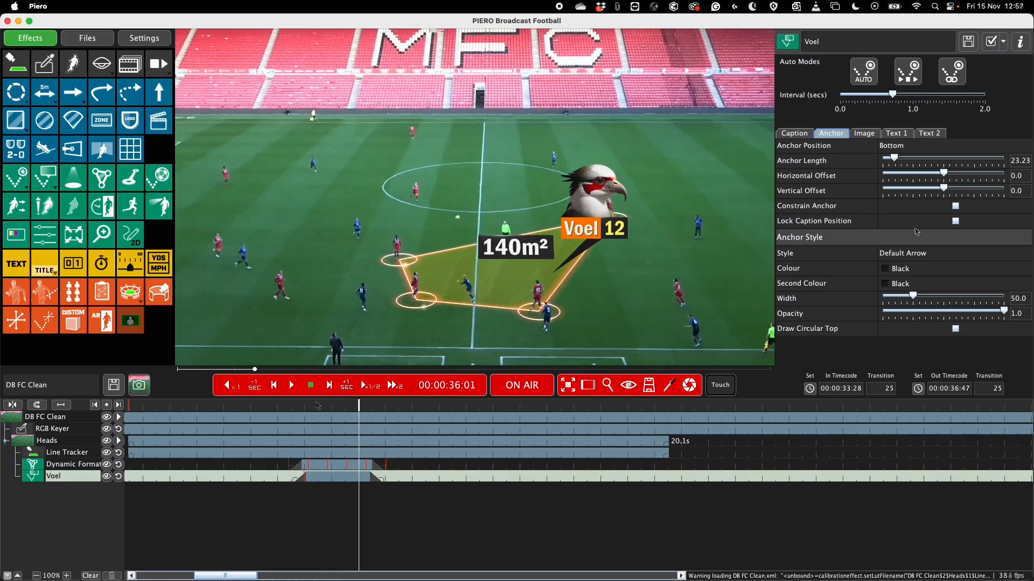
Step: Turn on Lock Caption Position for the player caption and replay the clip from near the caption's start
{"action": "left_click", "coordinate": [957, 221]}
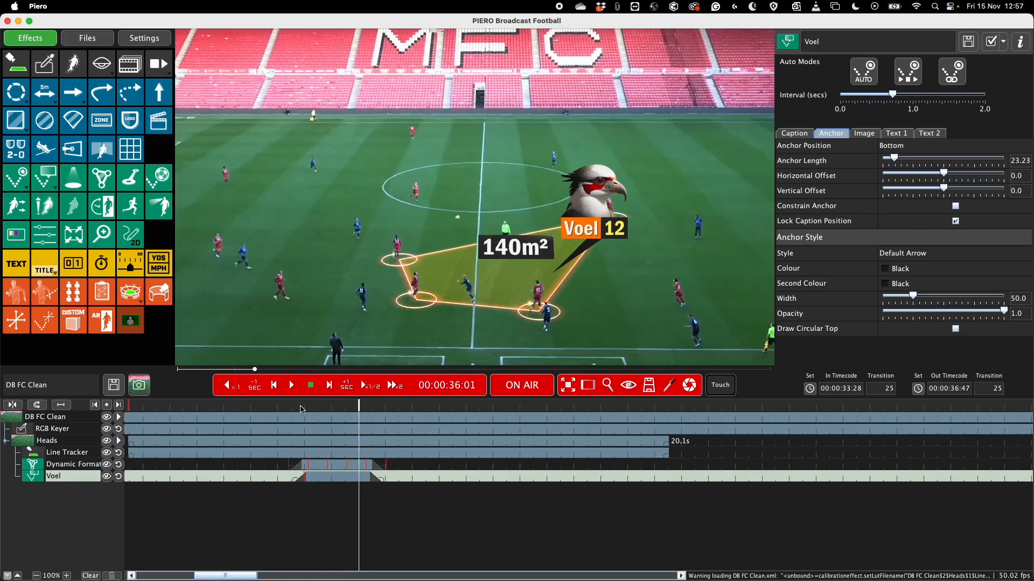
{"action": "left_click", "coordinate": [309, 411]}
{"action": "key", "text": "space"}
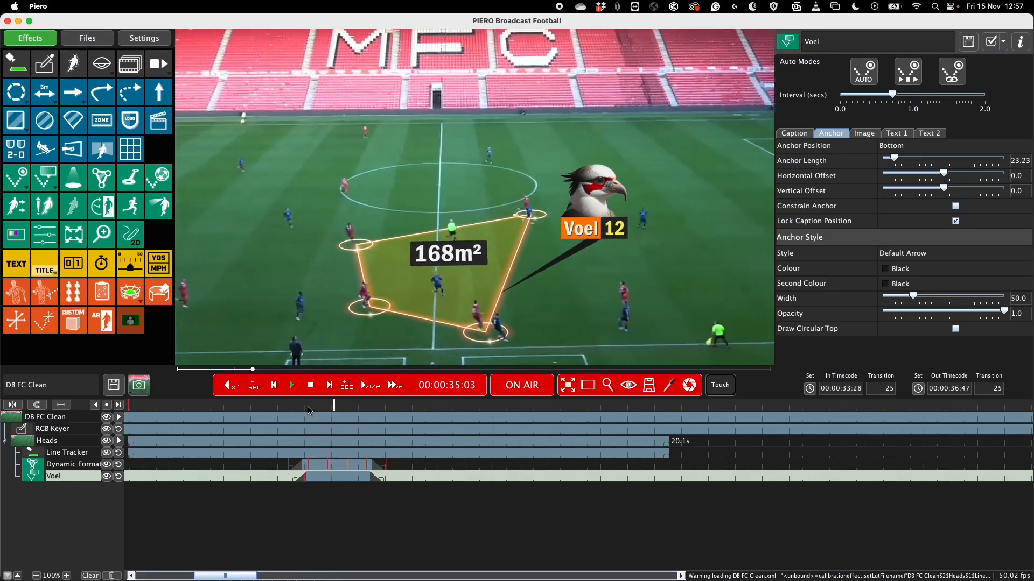
{"action": "key", "text": "space"}
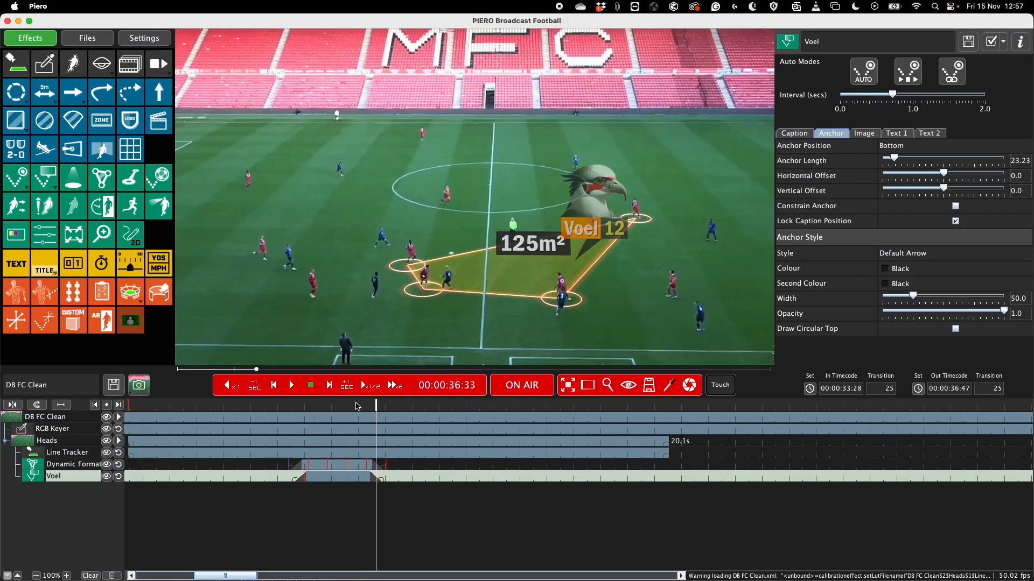
{"action": "left_click", "coordinate": [342, 410]}
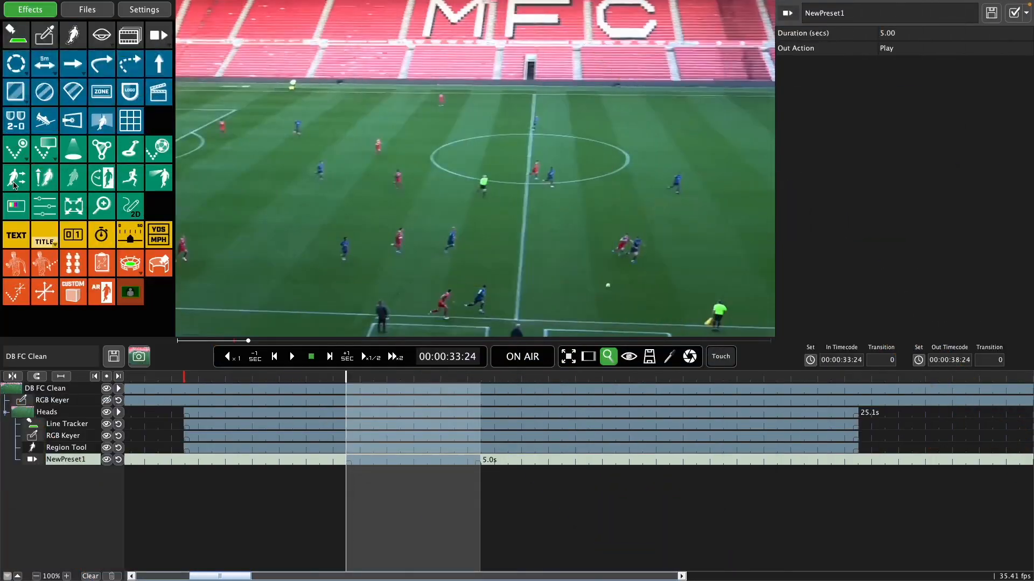
Step: Add a Moveable Players effect at 00:00:33:24, move the blue player at the near touchline past the halfway line, and raise the Player Scale slightly
{"action": "left_click", "coordinate": [15, 181]}
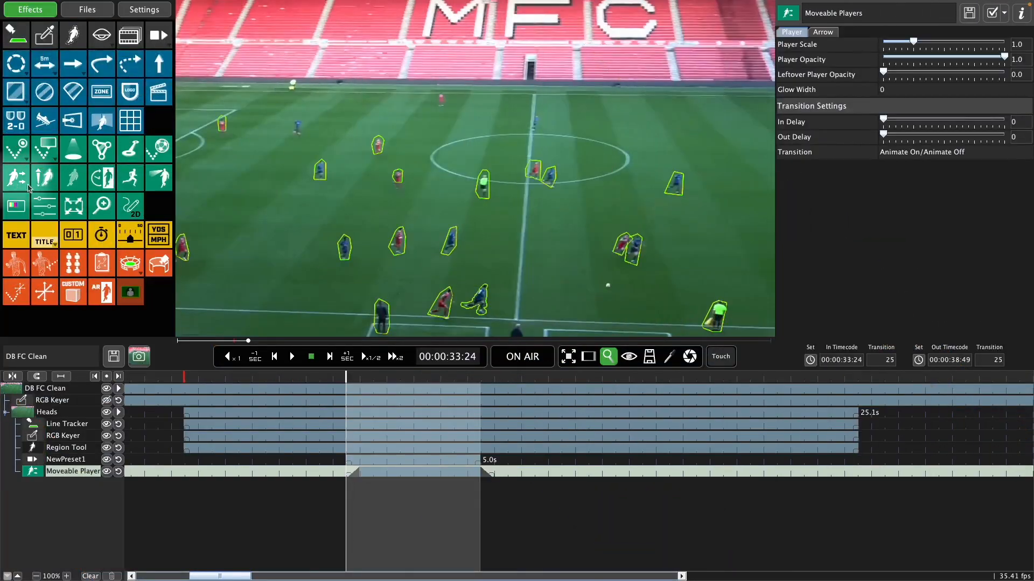
{"action": "left_click_drag", "start_coordinate": [481, 306], "coordinate": [573, 267]}
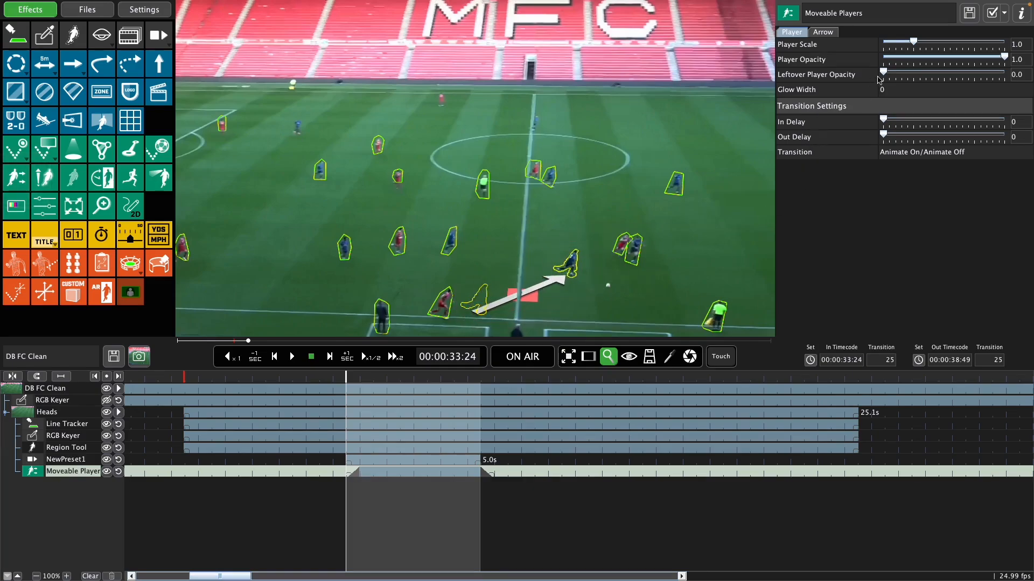
{"action": "left_click_drag", "start_coordinate": [913, 43], "coordinate": [921, 44]}
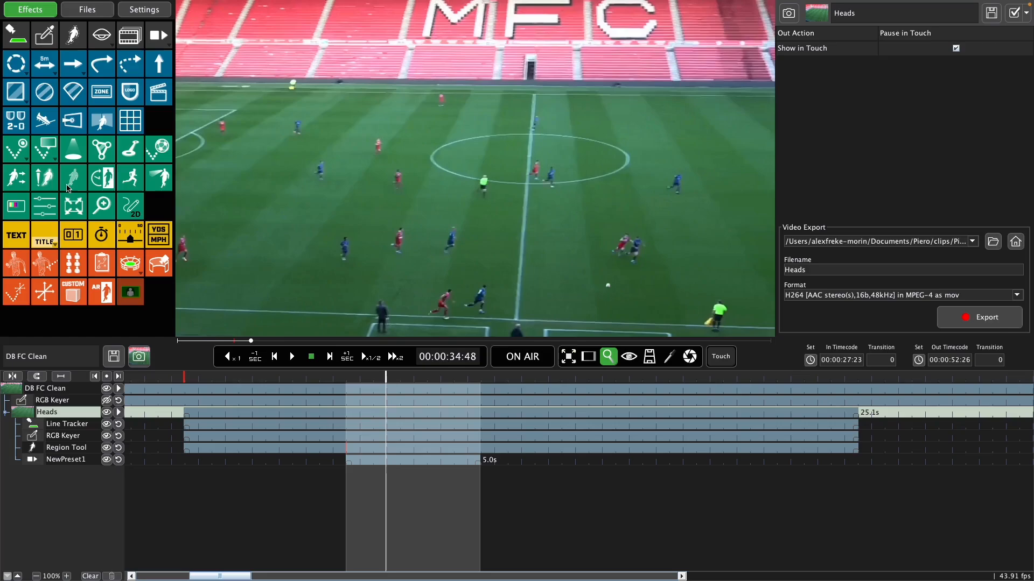
Step: Add a Player Glow at 00:00:34:48 to the blue player at the near touchline, with the glow colour Green (light)
{"action": "left_click", "coordinate": [44, 182]}
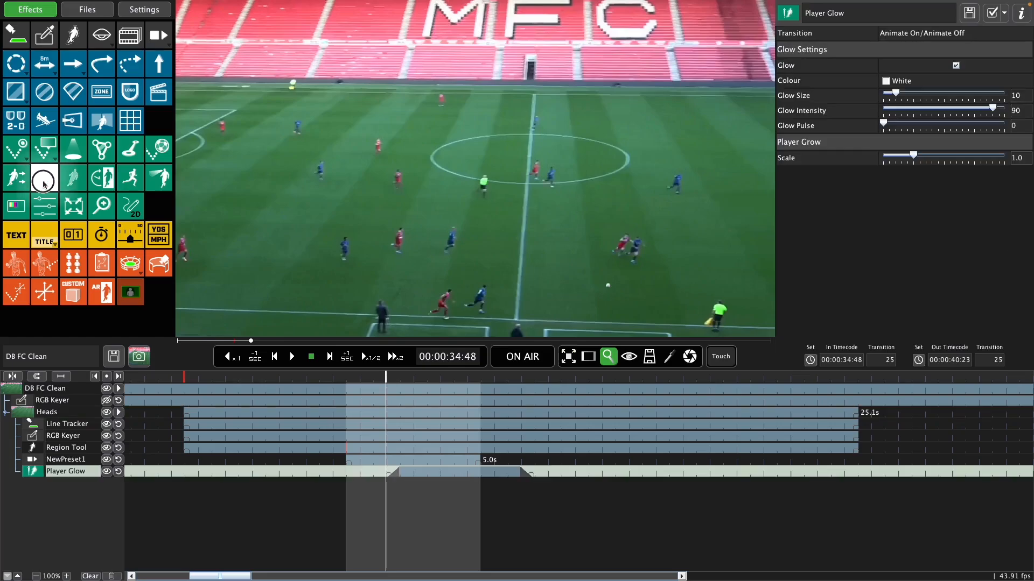
{"action": "left_click", "coordinate": [476, 298]}
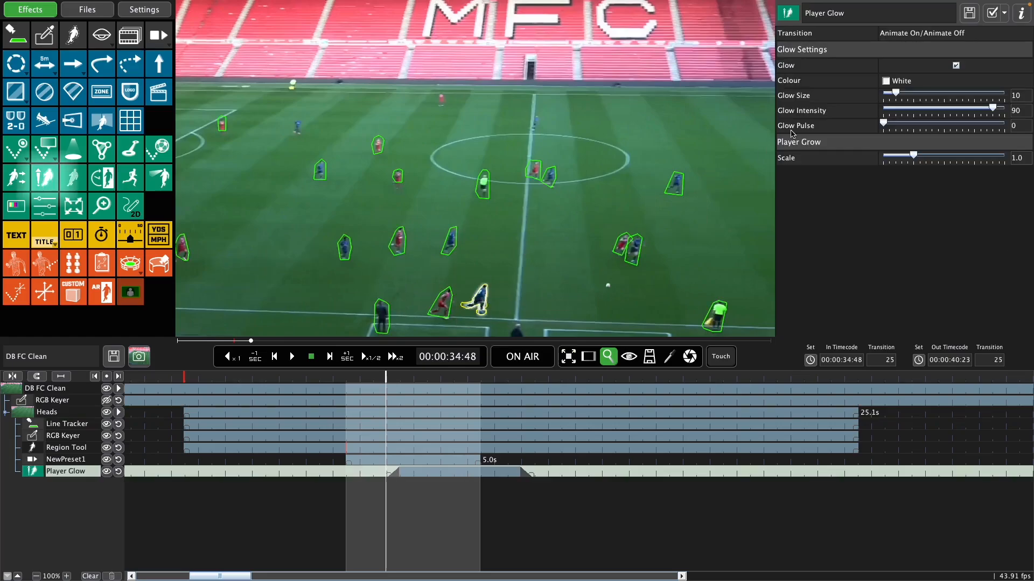
{"action": "left_click", "coordinate": [912, 87]}
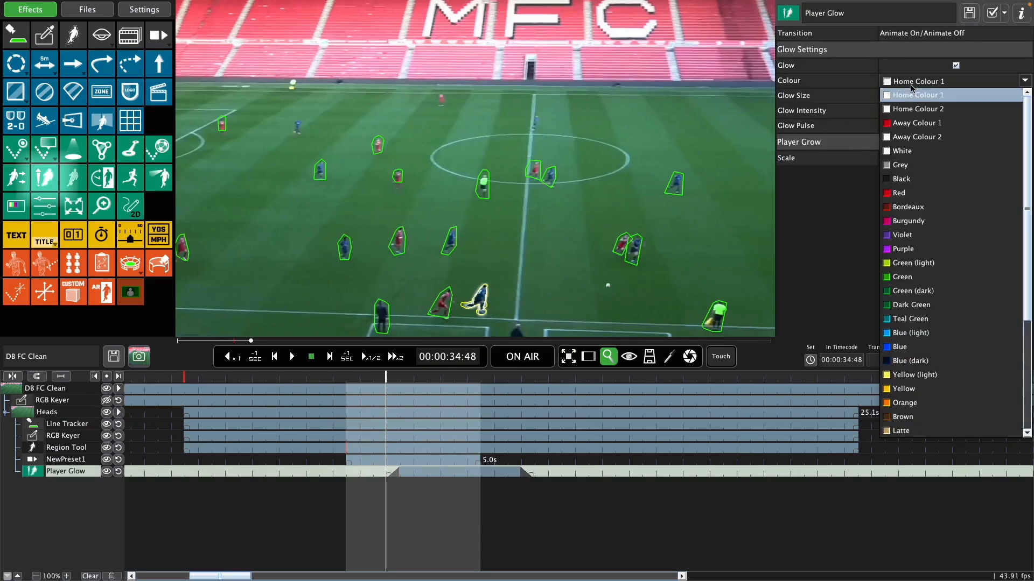
{"action": "left_click", "coordinate": [924, 261]}
Step: Set the Glow Size to 21 and Glow Pulse to 36, and enlarge the glowing player with the Player Grow scale
{"action": "left_click_drag", "start_coordinate": [900, 99], "coordinate": [911, 97]}
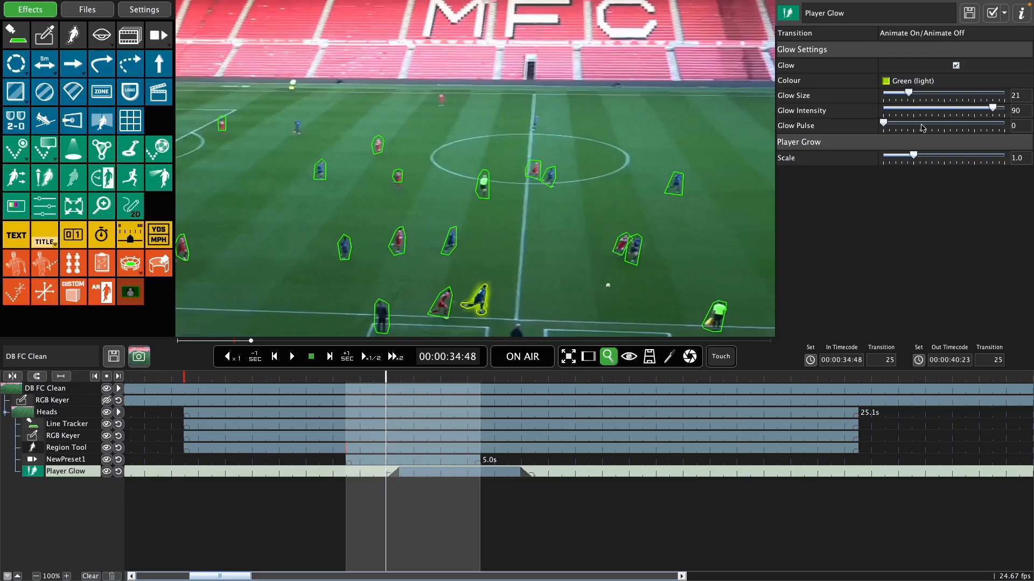
{"action": "left_click_drag", "start_coordinate": [887, 124], "coordinate": [927, 125]}
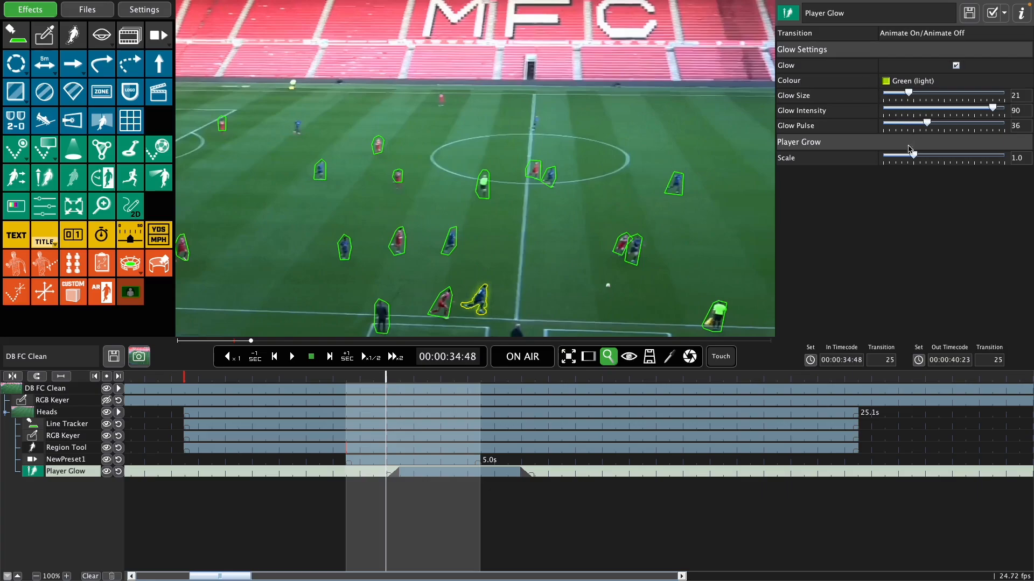
{"action": "left_click_drag", "start_coordinate": [916, 159], "coordinate": [930, 162]}
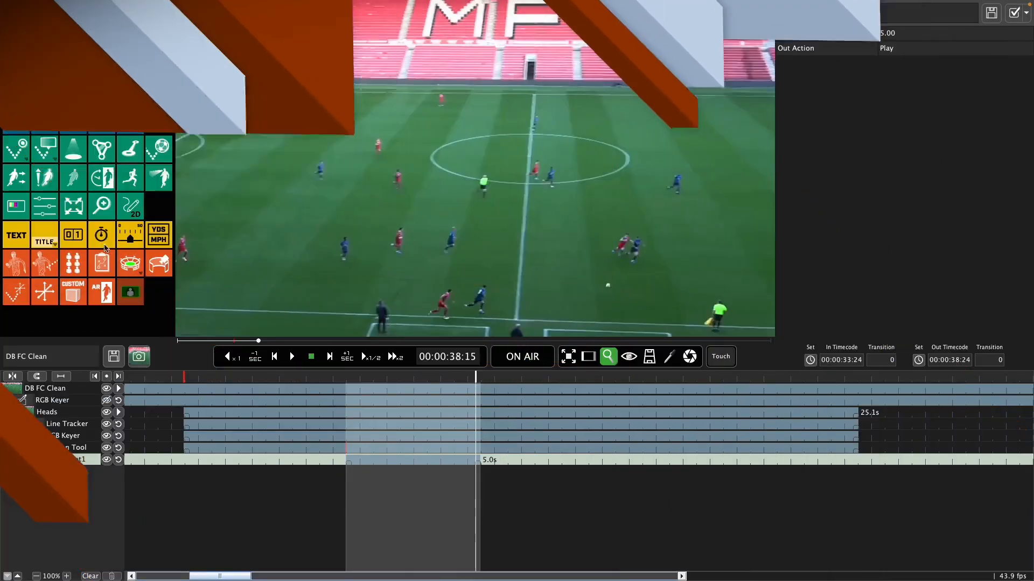
Step: Remove the blue player at the near touchline with a Removable Players effect, and shift the effect to start at 00:00:33:45
{"action": "left_click", "coordinate": [75, 177]}
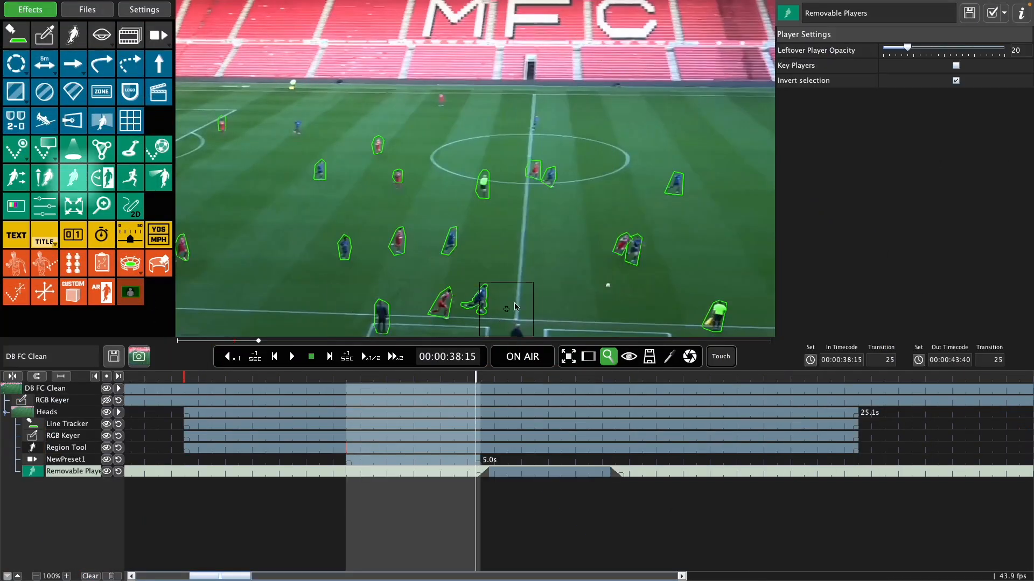
{"action": "left_click", "coordinate": [478, 299]}
{"action": "left_click_drag", "start_coordinate": [516, 471], "coordinate": [455, 474]}
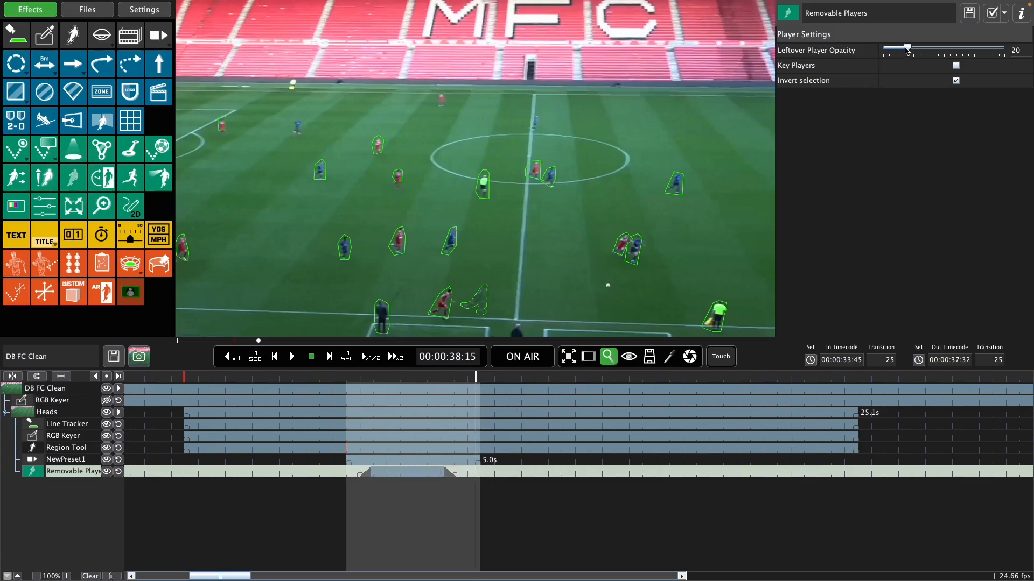
Step: Set the Leftover Player Opacity to 0 and play the removal on air from 00:00:33:39
{"action": "left_click_drag", "start_coordinate": [907, 50], "coordinate": [862, 51]}
{"action": "left_click", "coordinate": [354, 383]}
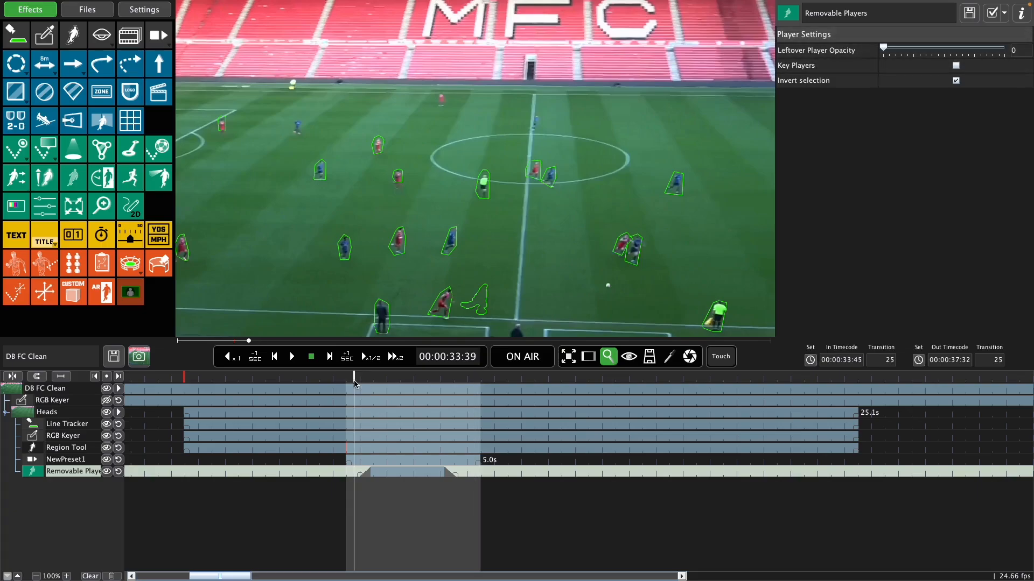
{"action": "left_click", "coordinate": [520, 359]}
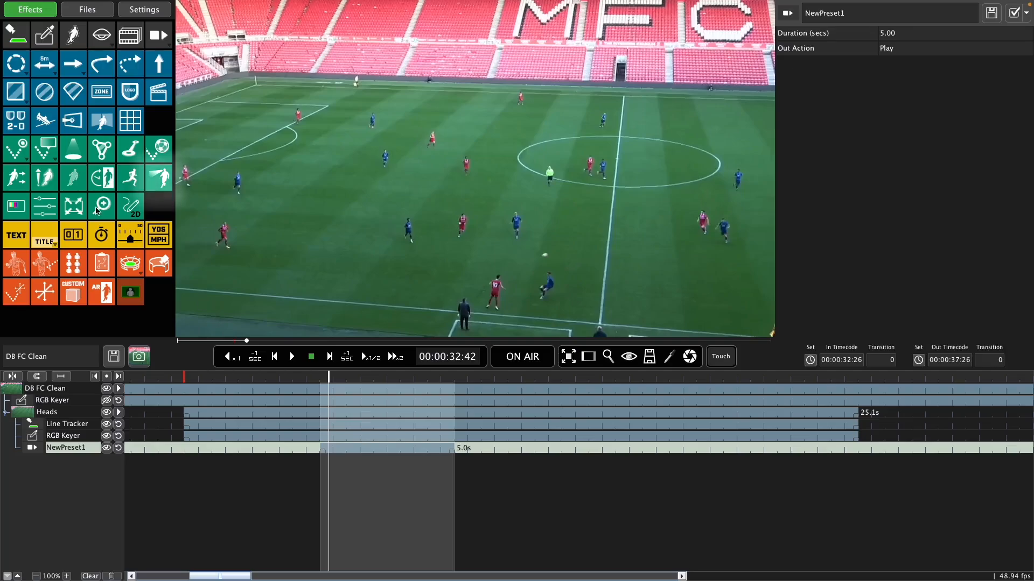
Step: Add a Laser Eye at 00:00:32:42 from the central blue player towards the pair near the touchline, with an Origin Height of 1.72
{"action": "left_click", "coordinate": [159, 182]}
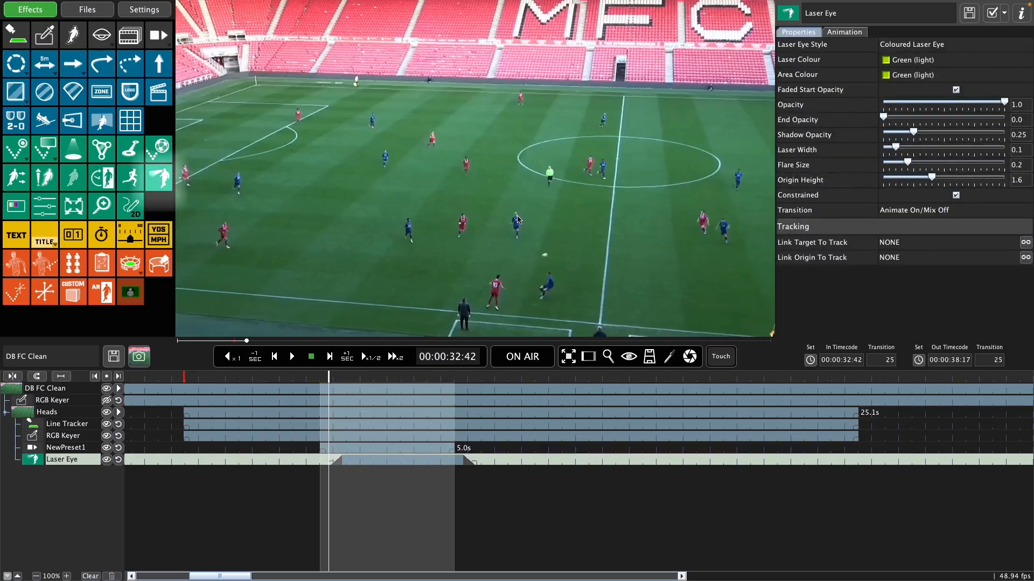
{"action": "left_click_drag", "start_coordinate": [517, 219], "coordinate": [529, 275]}
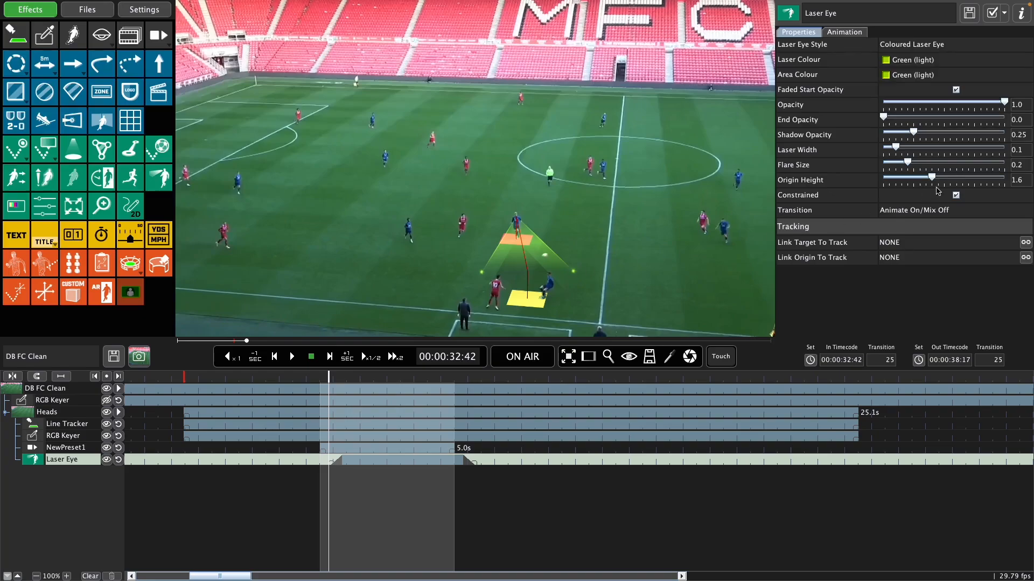
{"action": "left_click_drag", "start_coordinate": [934, 181], "coordinate": [936, 182]}
Step: Turn off Constrained for the Laser Eye, reposition its outer beam end nearer the halfway line, and turn Constrained back on
{"action": "left_click", "coordinate": [955, 195]}
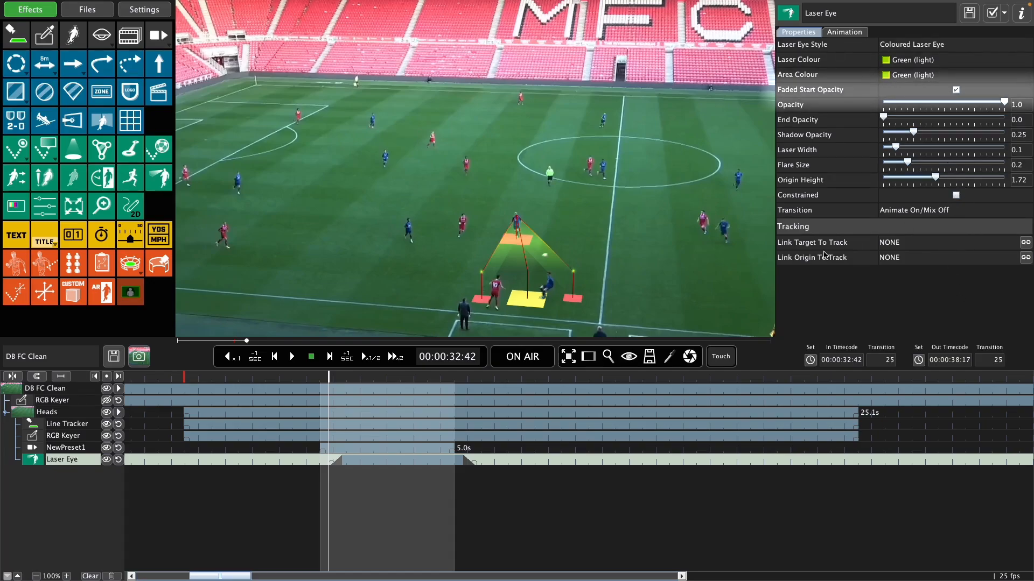
{"action": "mouse_move", "coordinate": [569, 299]}
{"action": "left_mouse_down"}
{"action": "mouse_move", "coordinate": [615, 288]}
{"action": "mouse_move", "coordinate": [547, 295]}
{"action": "mouse_move", "coordinate": [578, 291]}
{"action": "left_mouse_up"}
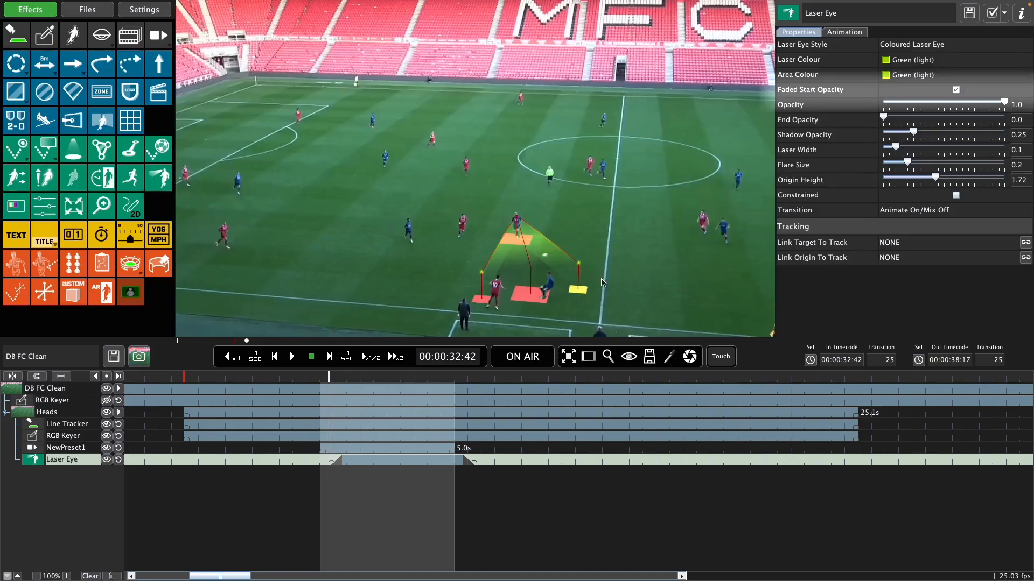
{"action": "left_click", "coordinate": [956, 195]}
Step: Add a second keyframe to the Laser Eye animation and place its target beside the red player near the touchline
{"action": "left_click", "coordinate": [840, 32]}
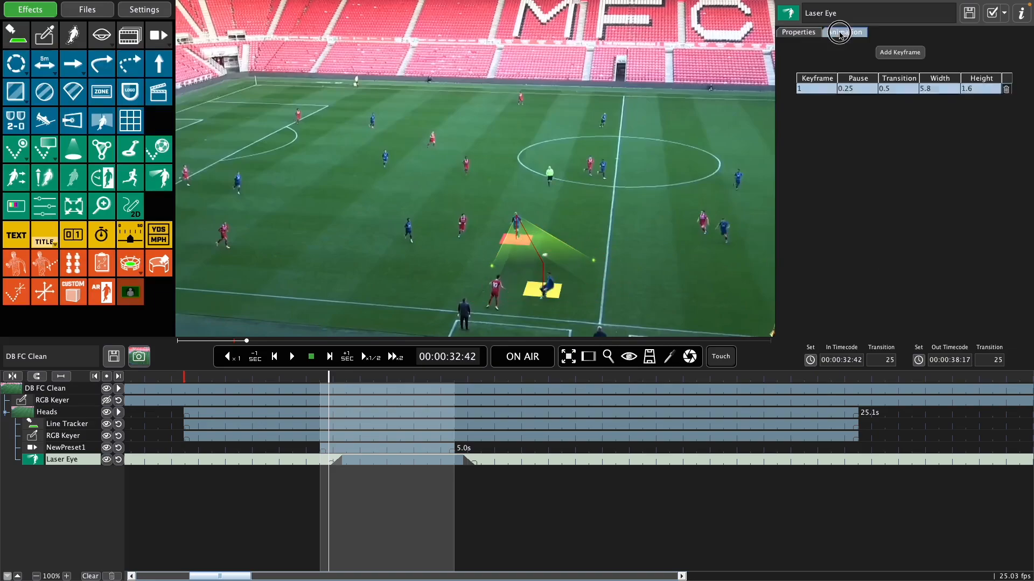
{"action": "left_click", "coordinate": [884, 52]}
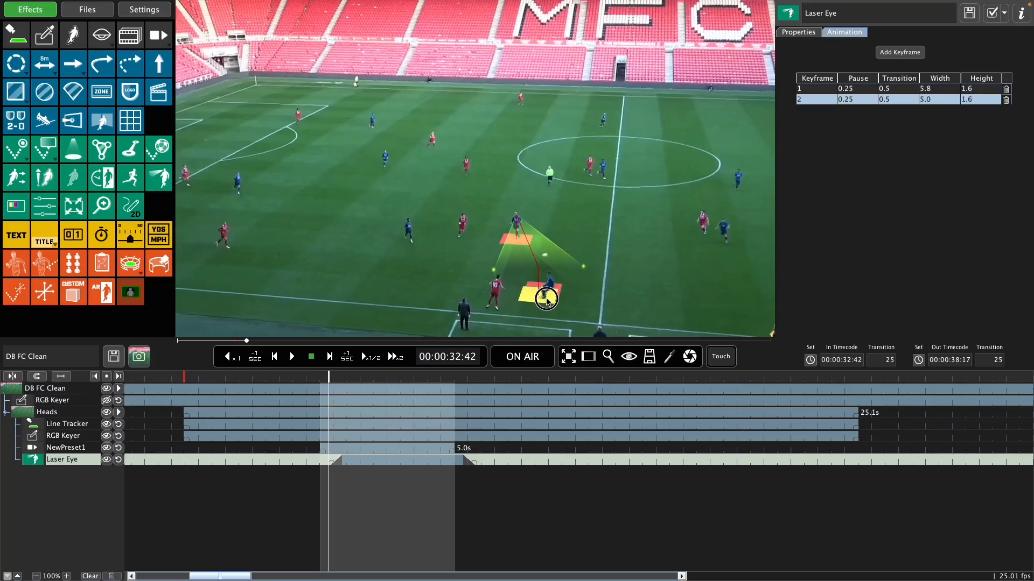
{"action": "key", "text": "space"}
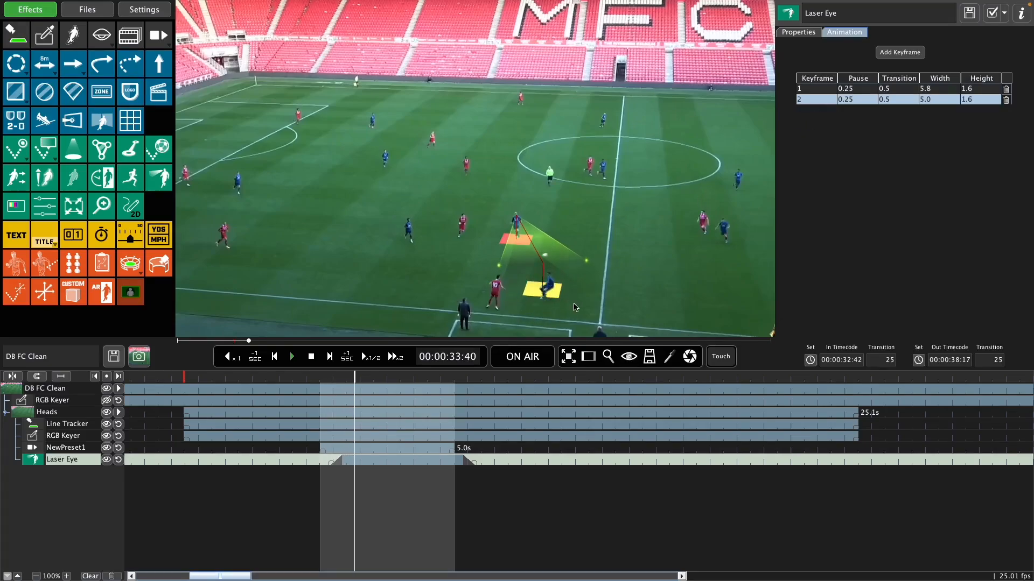
{"action": "key", "text": "space"}
{"action": "left_click_drag", "start_coordinate": [544, 294], "coordinate": [514, 300]}
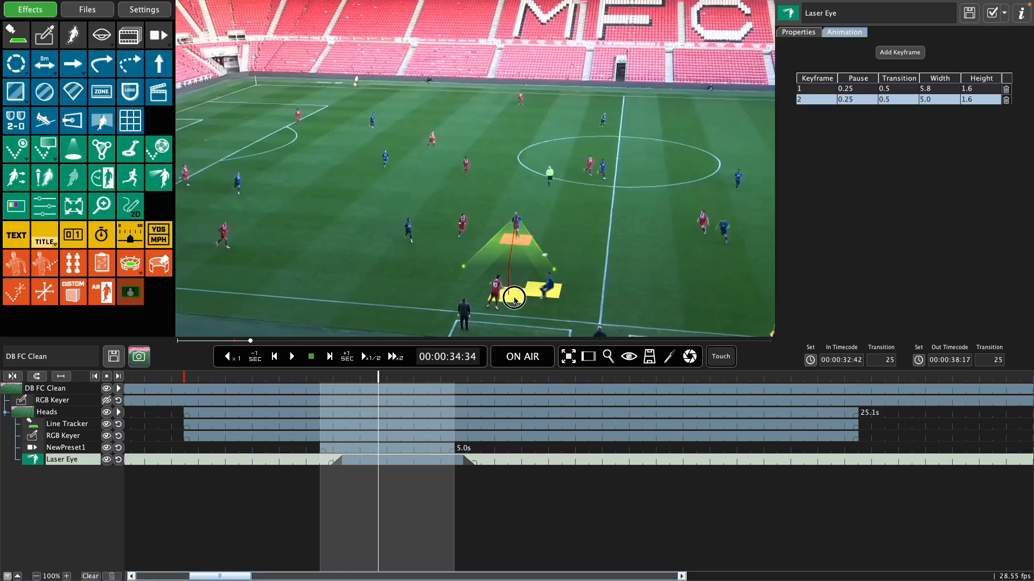
Step: Add keyframes 3, 4 and 5 with targets around the two touchline players, and play the Laser Eye on air from its start
{"action": "left_click", "coordinate": [910, 53]}
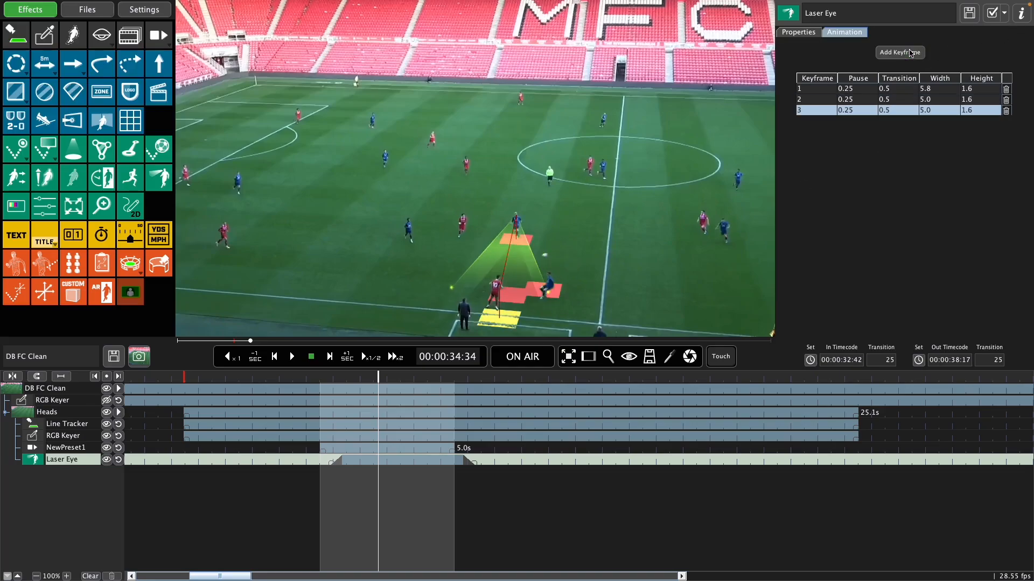
{"action": "left_click_drag", "start_coordinate": [522, 319], "coordinate": [510, 295]}
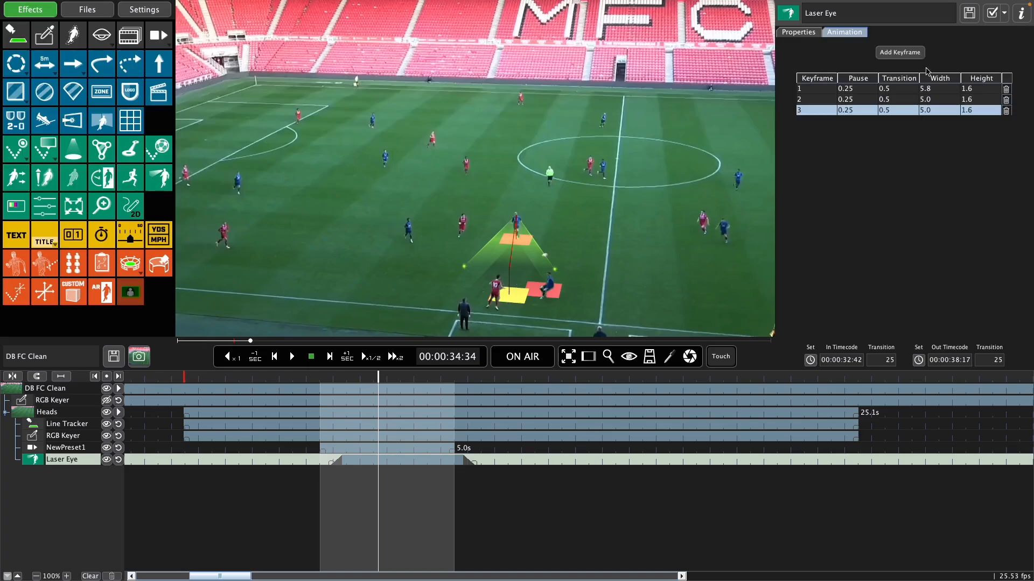
{"action": "left_click", "coordinate": [913, 55]}
{"action": "left_click_drag", "start_coordinate": [517, 317], "coordinate": [552, 285]}
{"action": "left_click", "coordinate": [900, 52]}
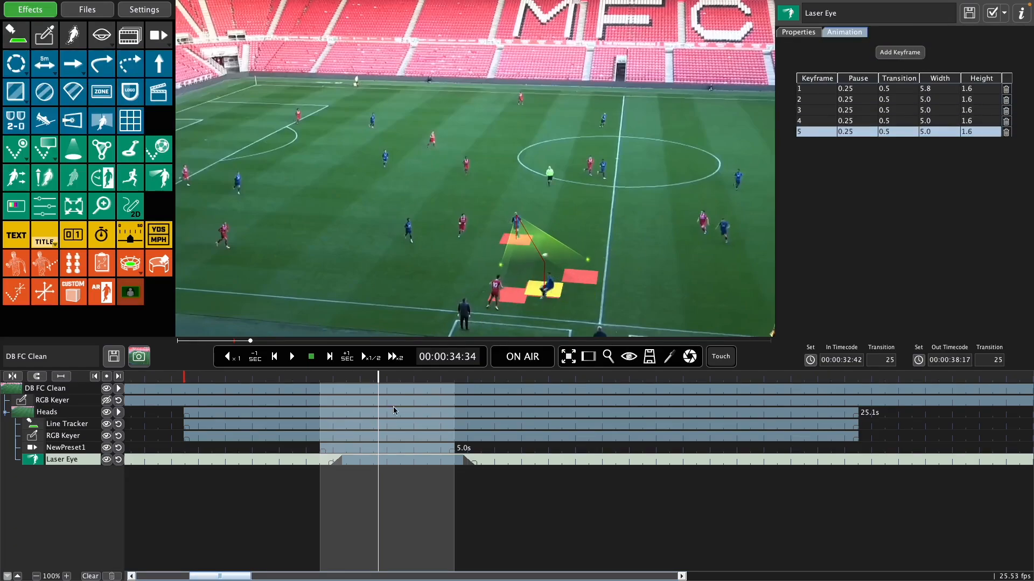
{"action": "left_click", "coordinate": [332, 376]}
{"action": "left_click", "coordinate": [522, 356]}
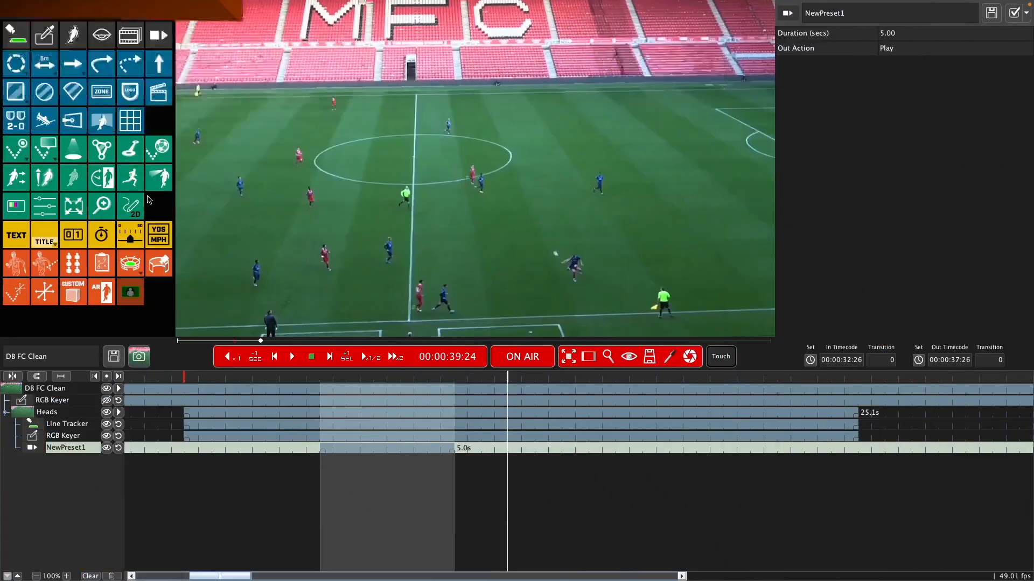
{"action": "left_click", "coordinate": [16, 206]}
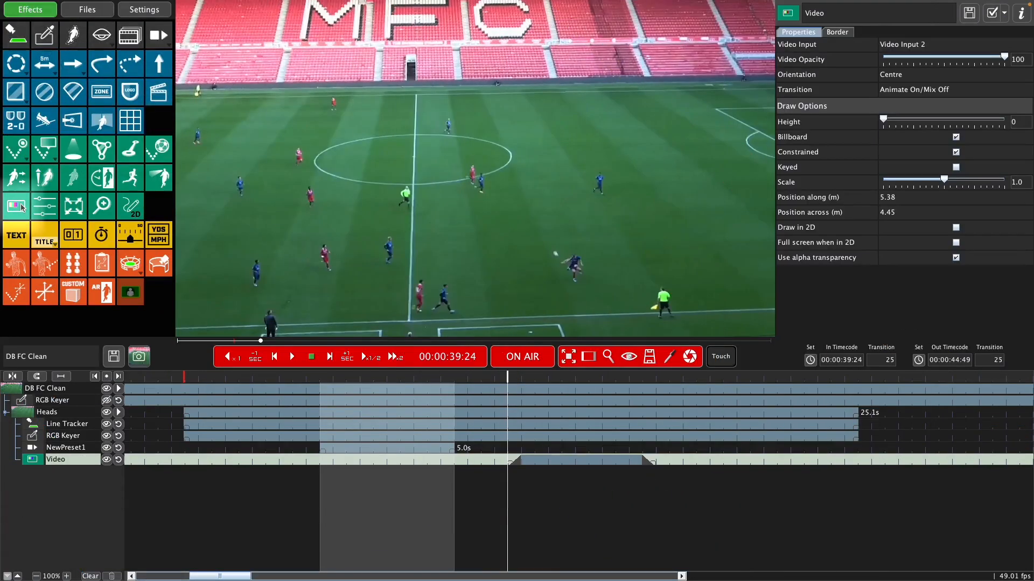
{"action": "left_click", "coordinate": [528, 365]}
{"action": "left_click_drag", "start_coordinate": [556, 457], "coordinate": [376, 437]}
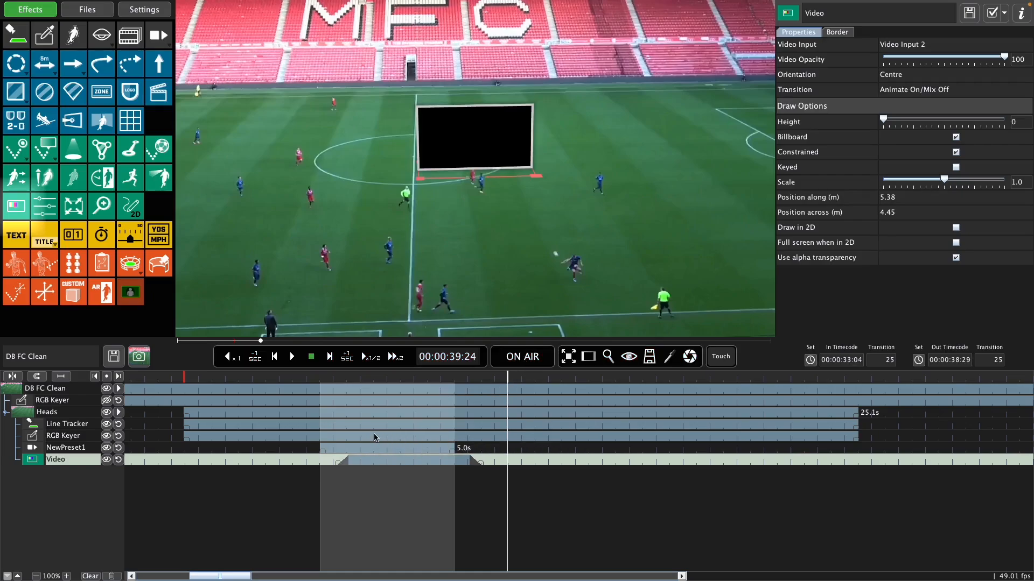
{"action": "key", "text": "Delete"}
Step: Add a Video effect at 00:00:33:01, try it with Draw in 2D and Full screen when in 2D, and turn Draw in 2D off
{"action": "left_click", "coordinate": [333, 382]}
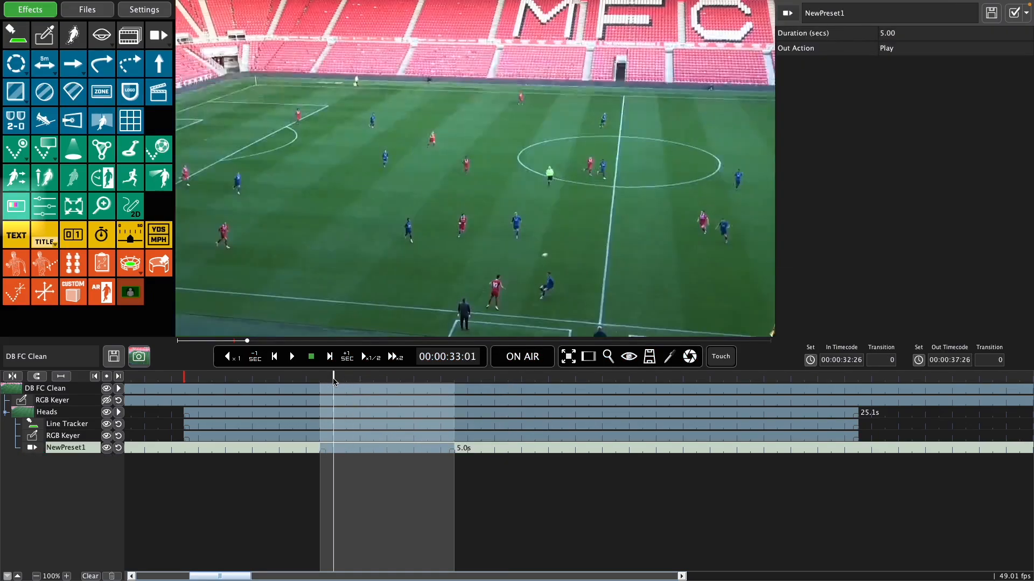
{"action": "left_click", "coordinate": [17, 207]}
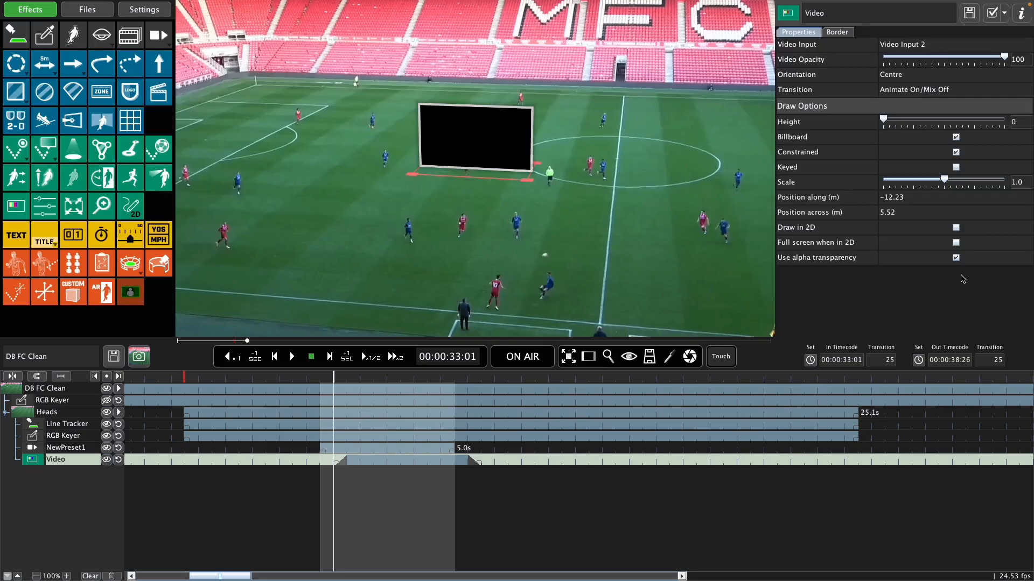
{"action": "left_click", "coordinate": [956, 228]}
{"action": "left_click", "coordinate": [956, 243]}
{"action": "left_click", "coordinate": [957, 243]}
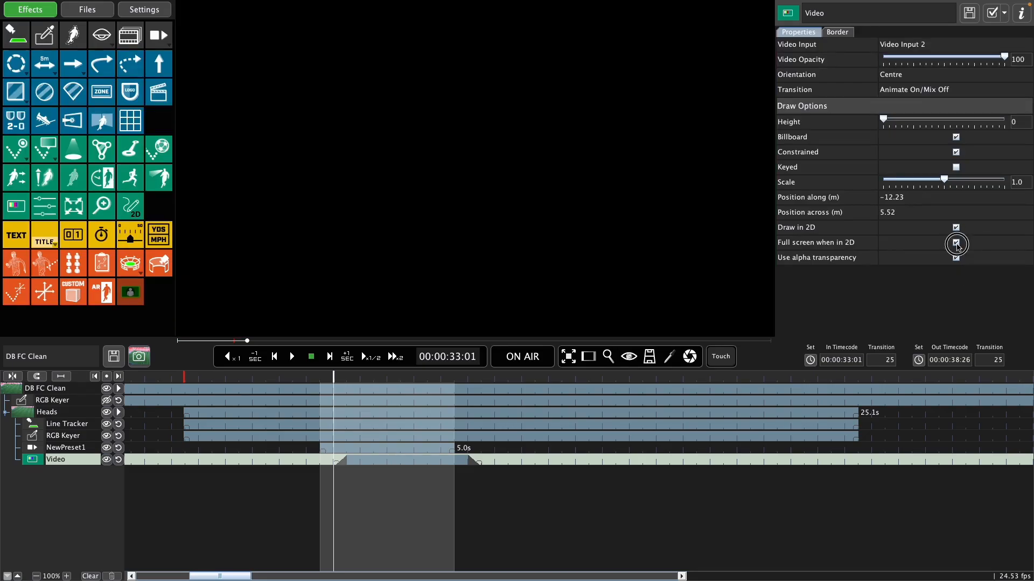
{"action": "left_click", "coordinate": [956, 228]}
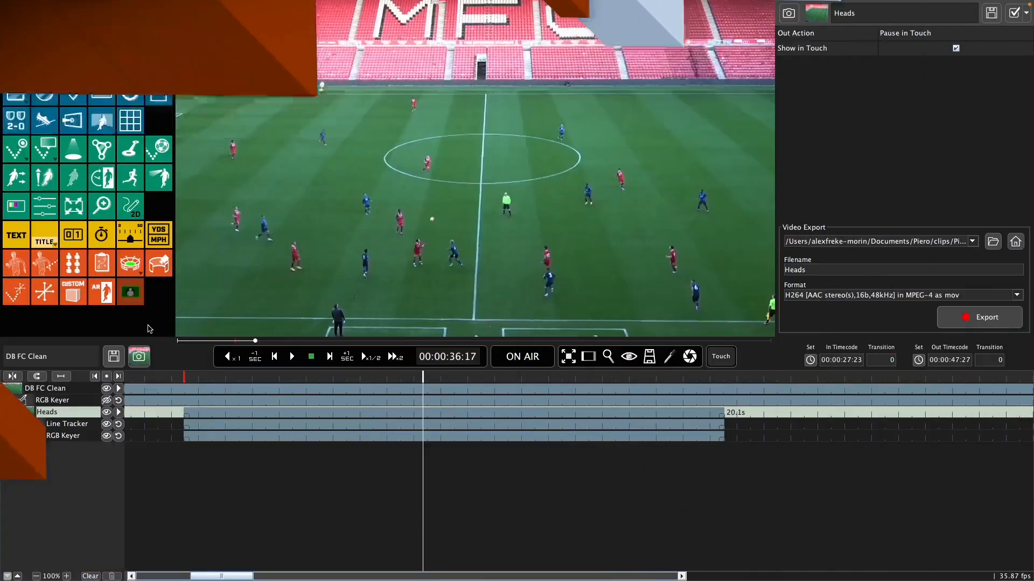
Step: Add a Video Filter Effect at 00:00:36:17 and set its Video Filter to Darken
{"action": "left_click", "coordinate": [44, 205]}
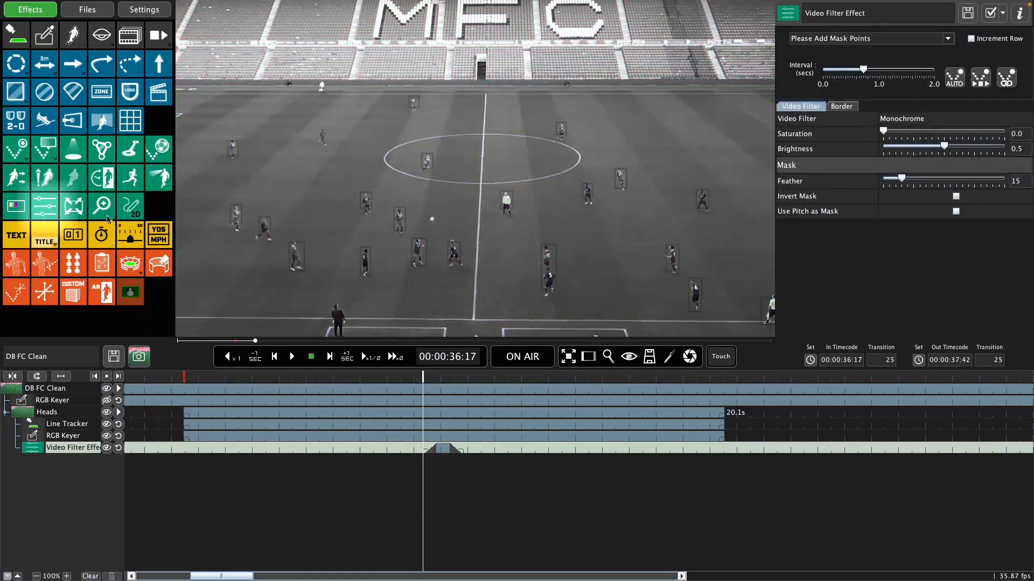
{"action": "left_click", "coordinate": [898, 119]}
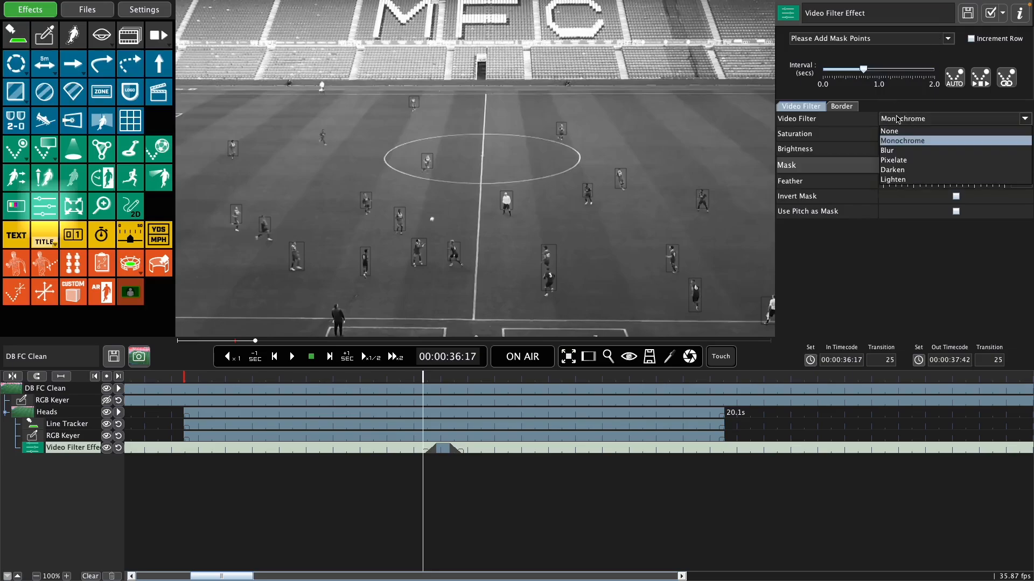
{"action": "left_click", "coordinate": [906, 170]}
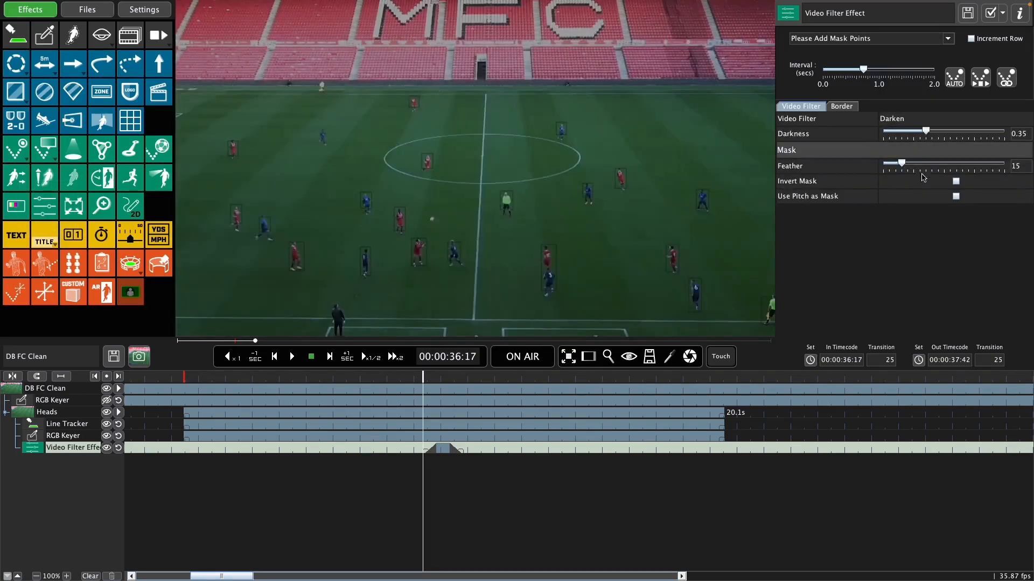
Step: Try Use Pitch as Mask on the Darken filter with and without Invert Mask, and turn both options off
{"action": "left_click", "coordinate": [956, 196]}
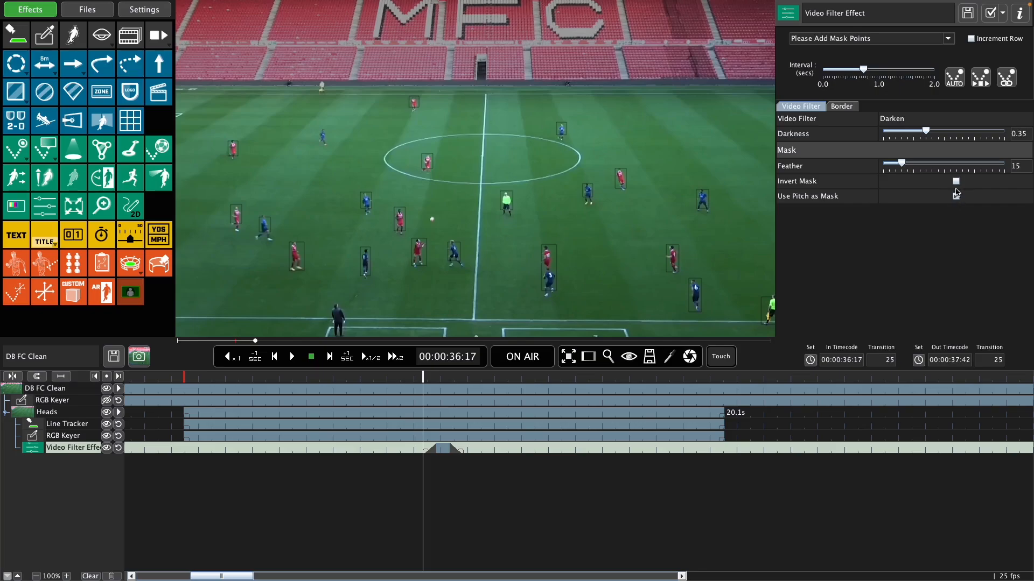
{"action": "left_click", "coordinate": [956, 182]}
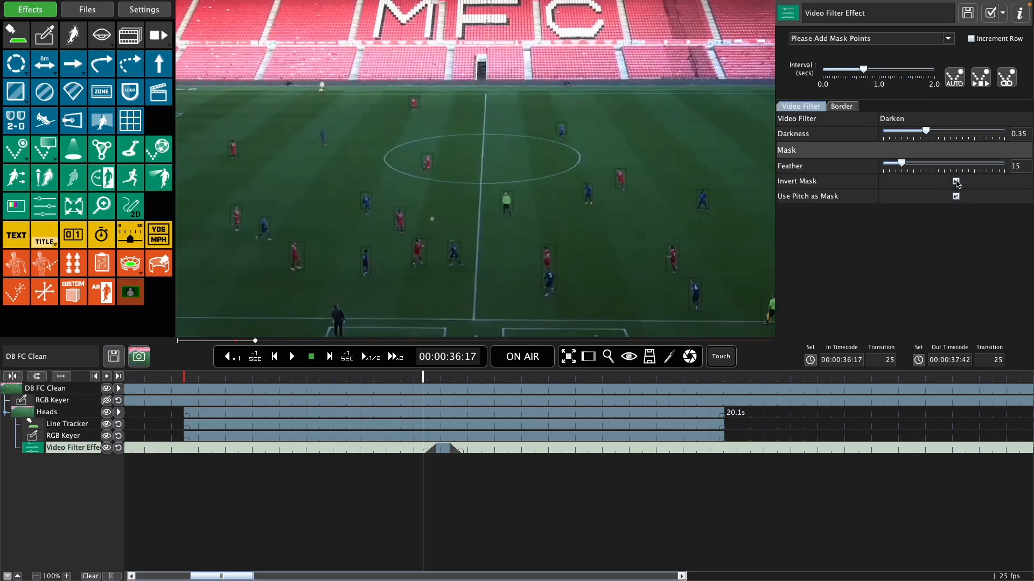
{"action": "left_click", "coordinate": [956, 182]}
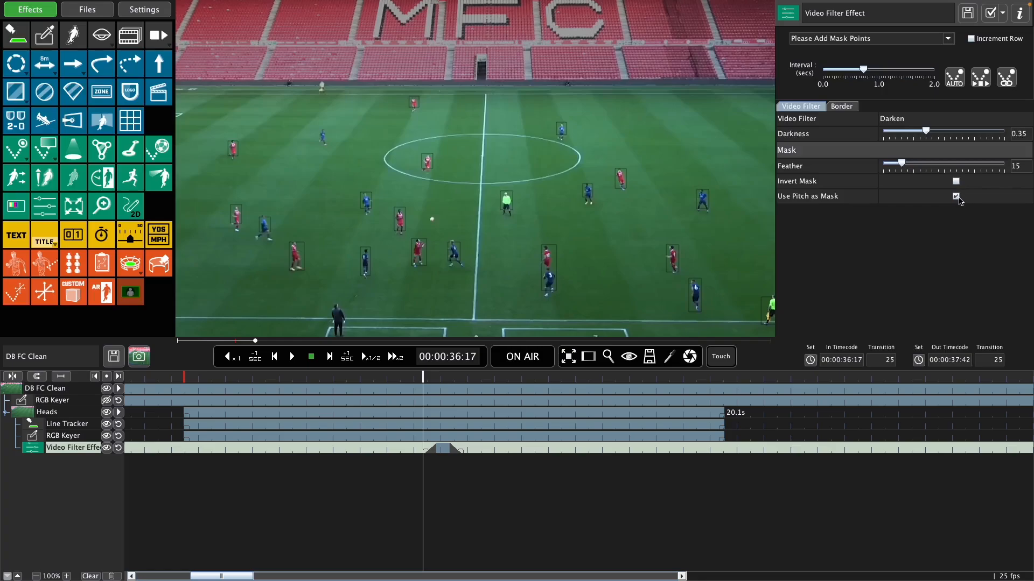
{"action": "left_click", "coordinate": [957, 197]}
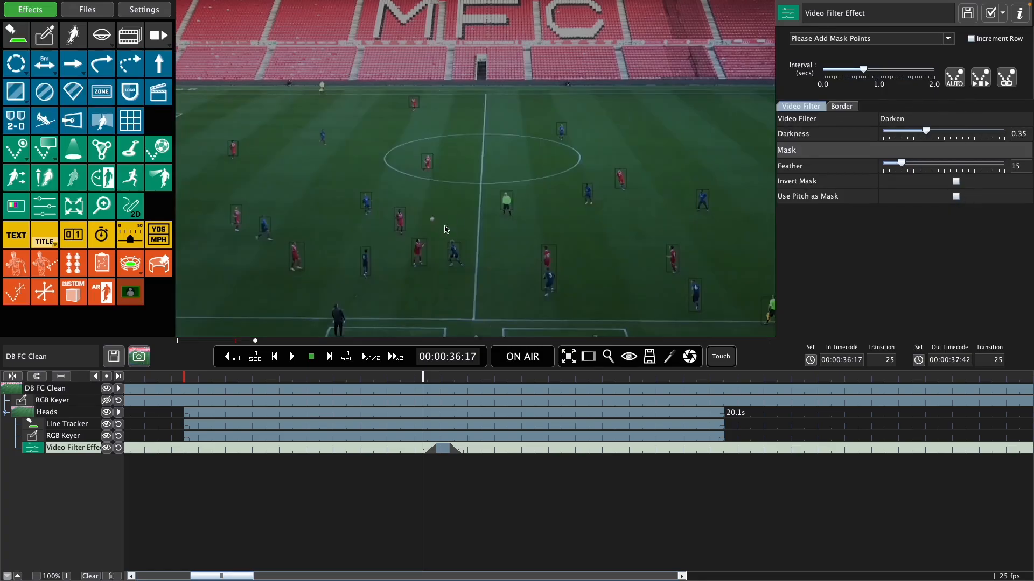
Step: Mark a six-point filter mask around the central group of players, track it through the clip and play it on air
{"action": "left_click", "coordinate": [437, 170]}
{"action": "left_click", "coordinate": [321, 193]}
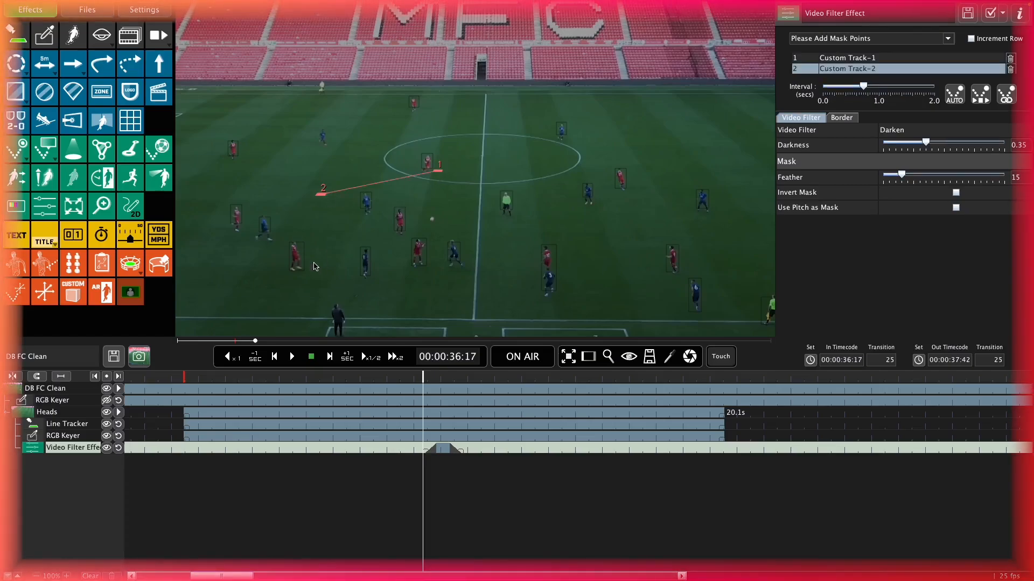
{"action": "left_click", "coordinate": [314, 263]}
{"action": "left_click", "coordinate": [501, 286]}
{"action": "left_click", "coordinate": [588, 202]}
{"action": "left_click", "coordinate": [520, 168]}
{"action": "key", "text": "space"}
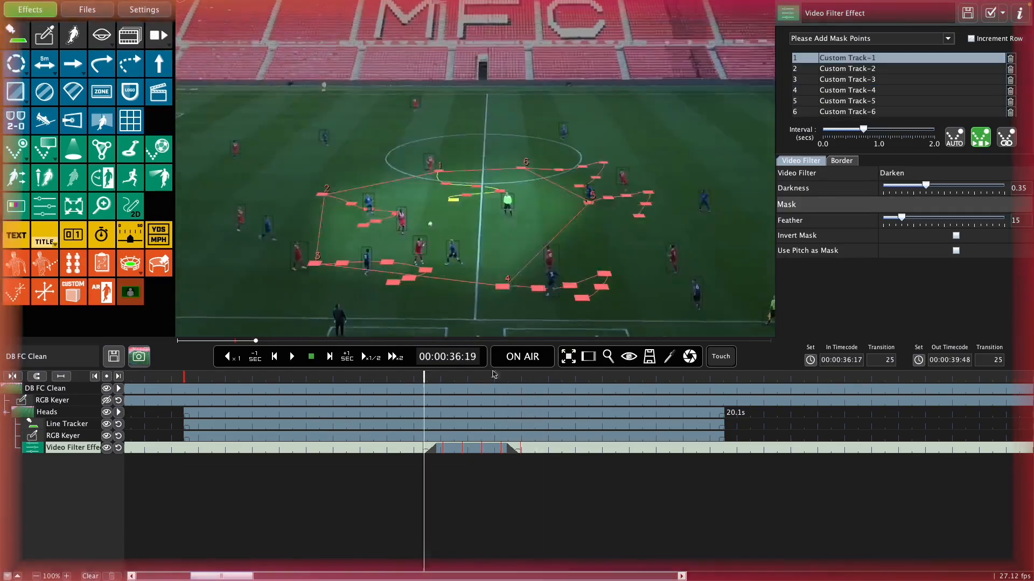
{"action": "left_click", "coordinate": [522, 355]}
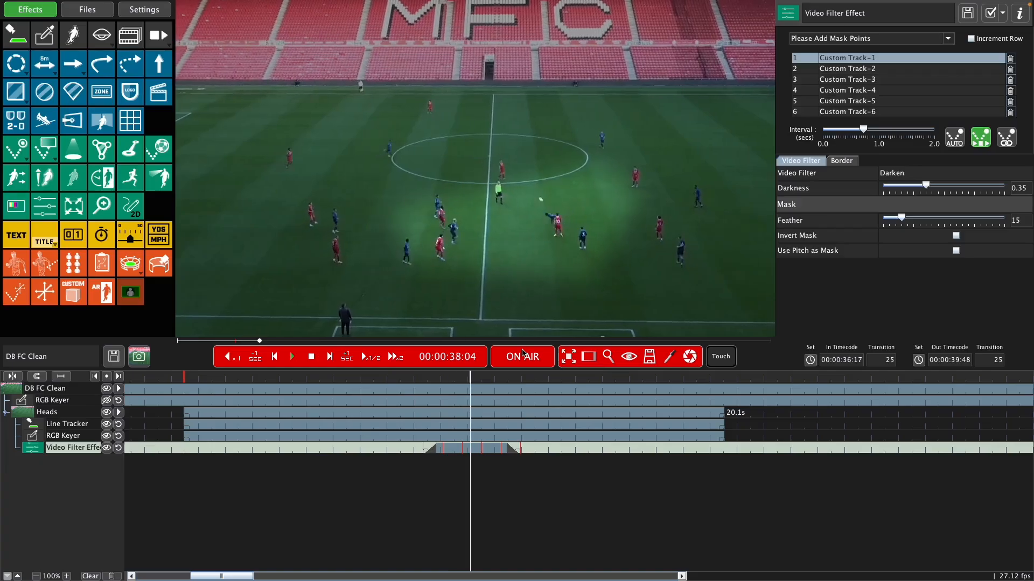
Step: Change the Video Filter to Monochrome at 00:00:37:39 and lower the mask's Feather for a sharper edge
{"action": "left_click", "coordinate": [462, 380]}
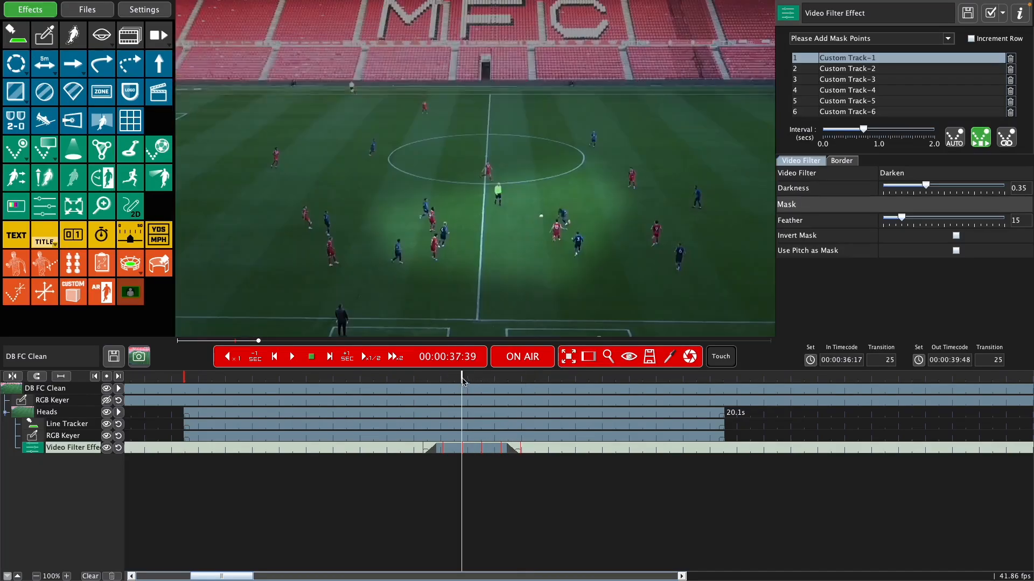
{"action": "left_click", "coordinate": [907, 175]}
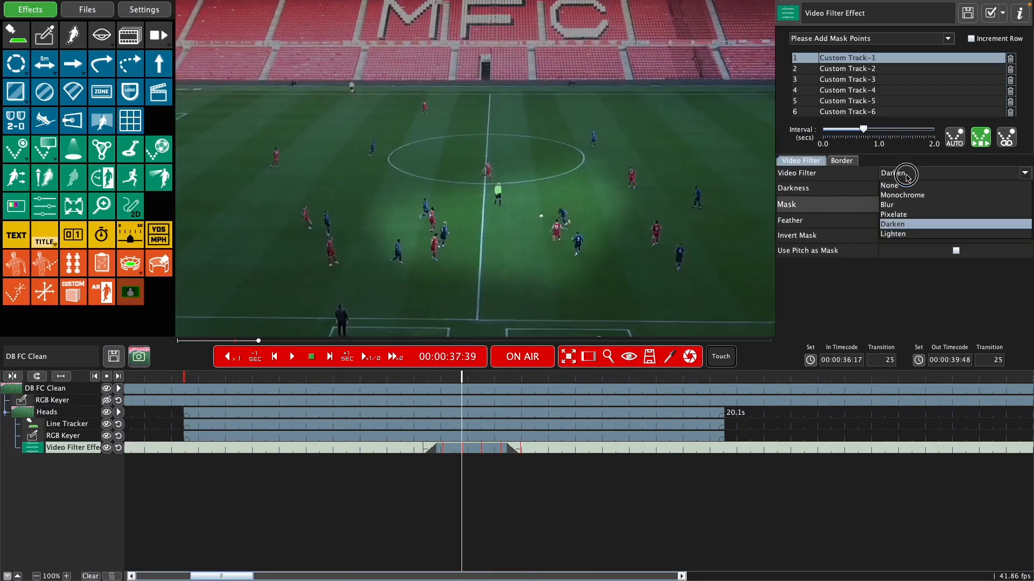
{"action": "left_click", "coordinate": [906, 201]}
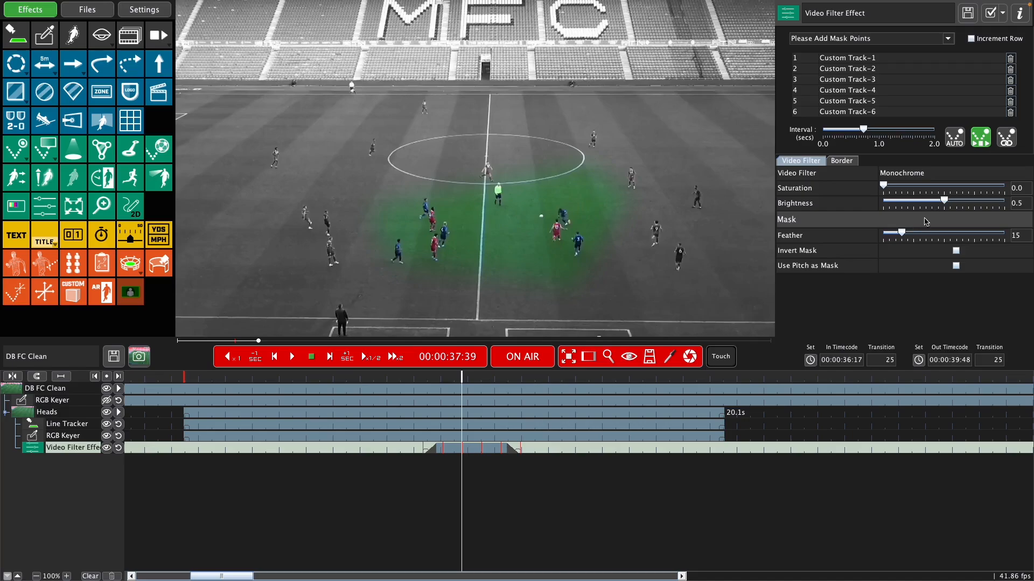
{"action": "left_click_drag", "start_coordinate": [901, 234], "coordinate": [889, 236]}
Step: Give the filter mask a Laser Border line style and play the effect from just before its start
{"action": "left_click", "coordinate": [842, 160]}
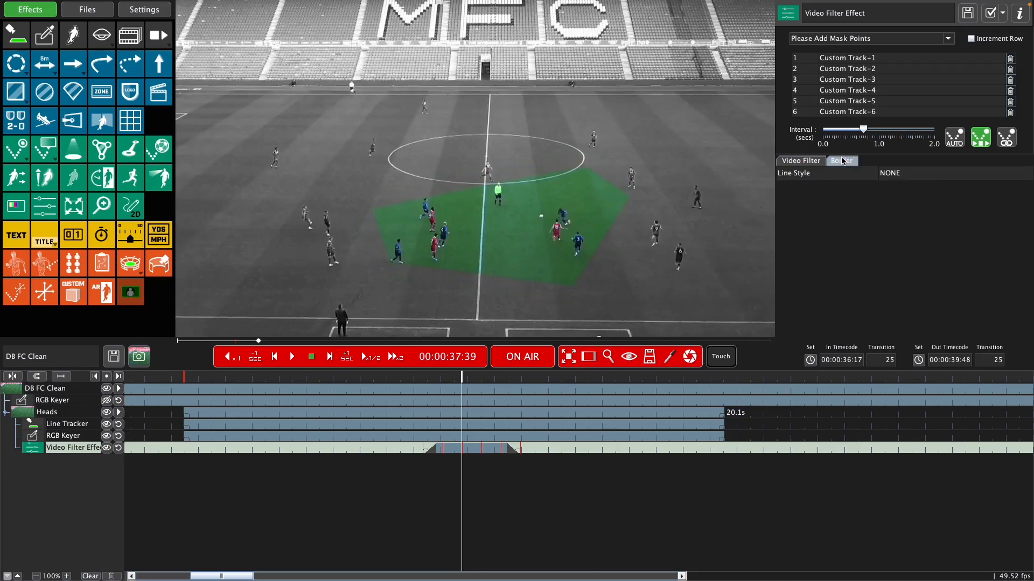
{"action": "left_click", "coordinate": [904, 177]}
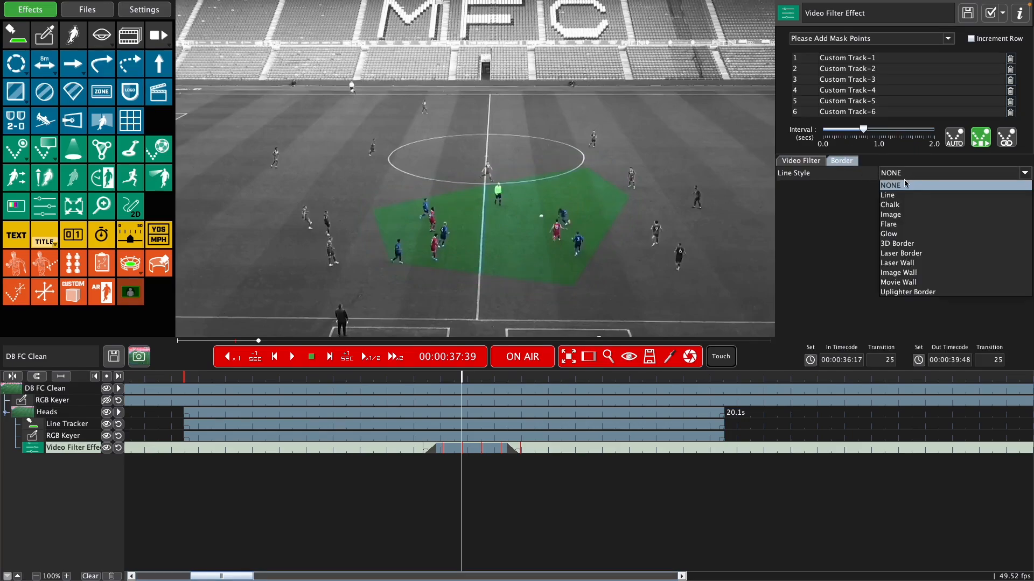
{"action": "left_click", "coordinate": [931, 253]}
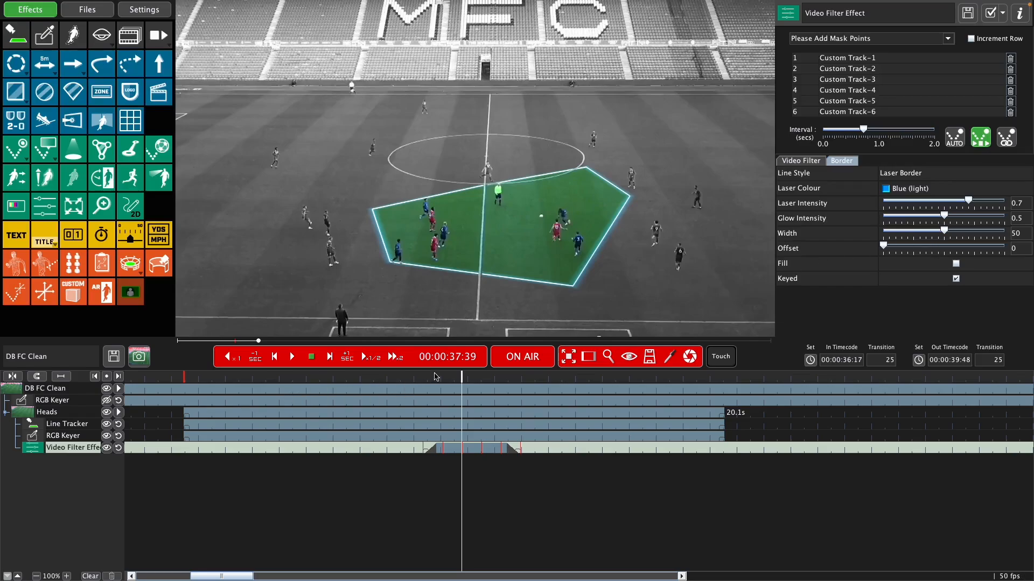
{"action": "left_click", "coordinate": [418, 378]}
{"action": "key", "text": "space"}
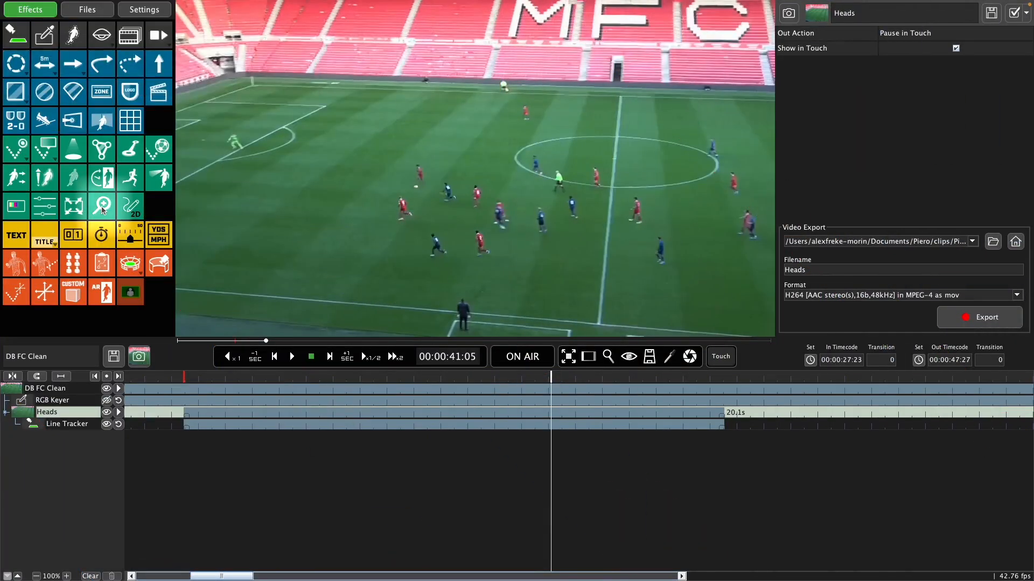
Step: Add a Magnifier at 00:00:41:05 over the red player closest to the near touchline and recentre it as he moves
{"action": "left_click", "coordinate": [103, 209]}
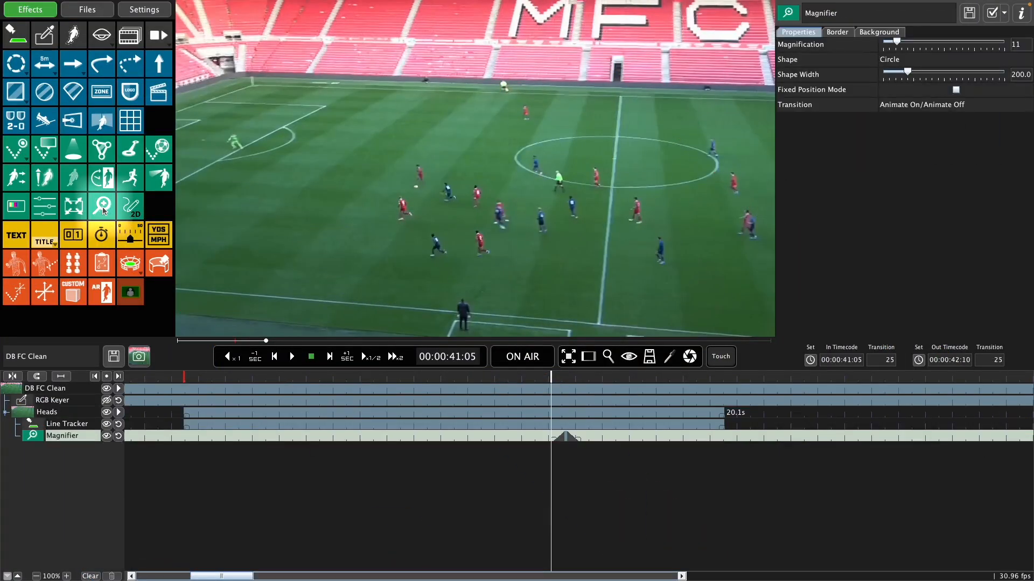
{"action": "left_click", "coordinate": [482, 248]}
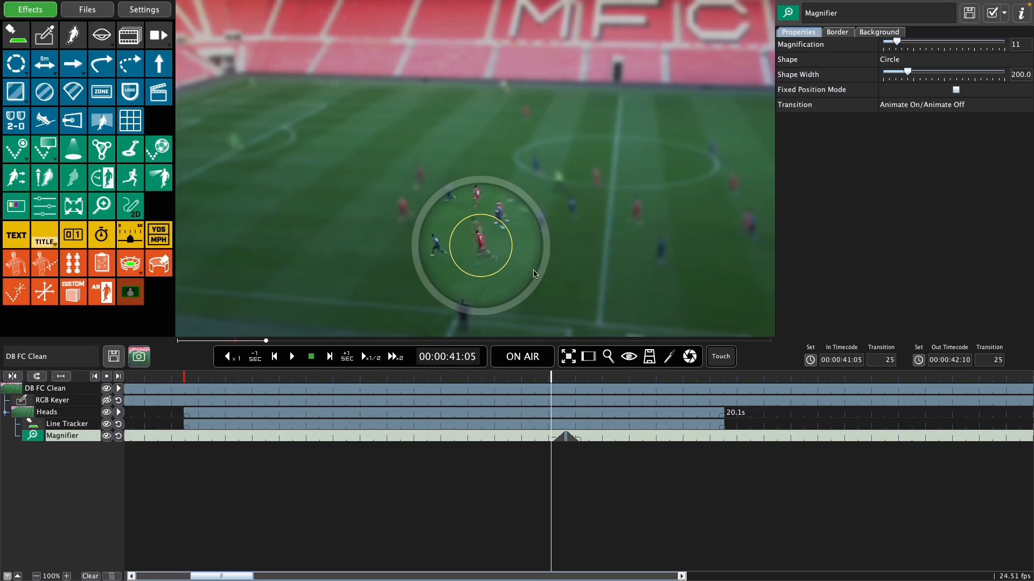
{"action": "key", "text": "space"}
Step: Follow the red player with the Magnifier up to 00:00:43:44 and play it on air from just before its start
{"action": "key", "text": "space"}
{"action": "mouse_move", "coordinate": [481, 246]}
{"action": "left_mouse_down"}
{"action": "mouse_move", "coordinate": [495, 235]}
{"action": "mouse_move", "coordinate": [465, 239]}
{"action": "mouse_move", "coordinate": [466, 253]}
{"action": "left_mouse_up"}
{"action": "key", "text": "space"}
{"action": "key", "text": "space"}
{"action": "key", "text": "space"}
{"action": "key", "text": "space"}
{"action": "key", "text": "space"}
{"action": "key", "text": "space"}
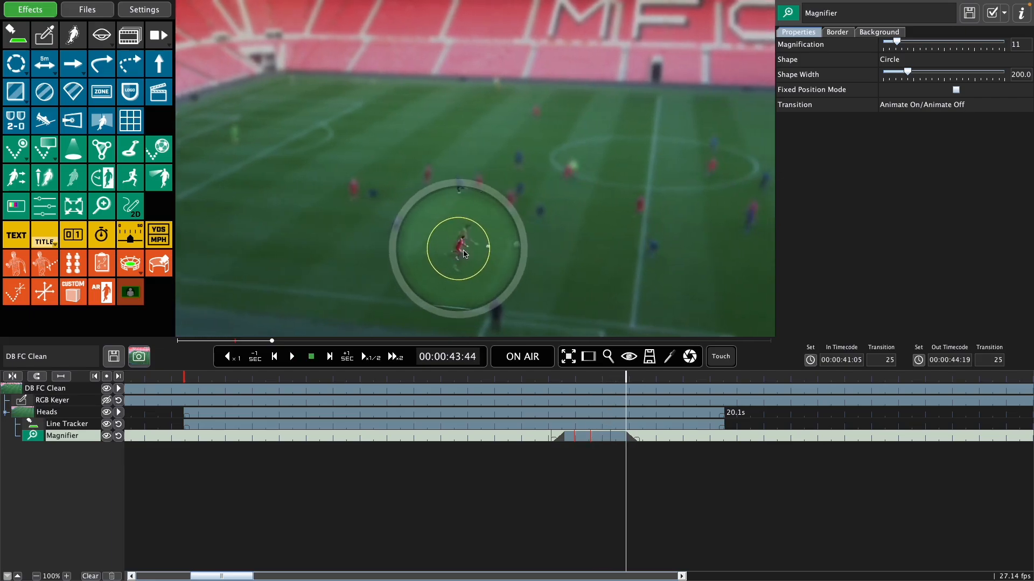
{"action": "left_click", "coordinate": [542, 384]}
{"action": "left_click", "coordinate": [522, 356]}
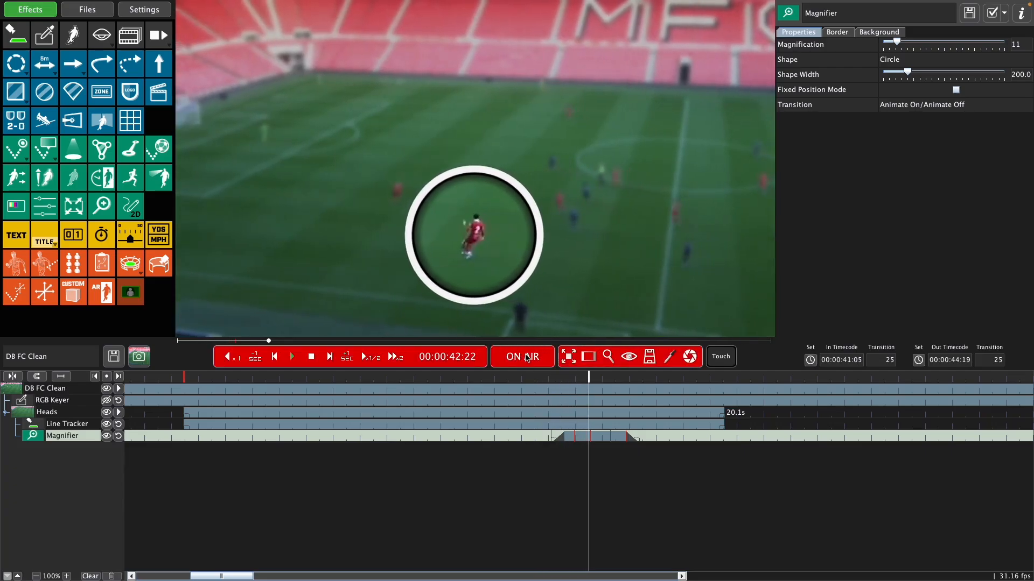
Step: Review the Magnifier's border settings and change the Video Filter applied to its background
{"action": "left_click", "coordinate": [837, 32]}
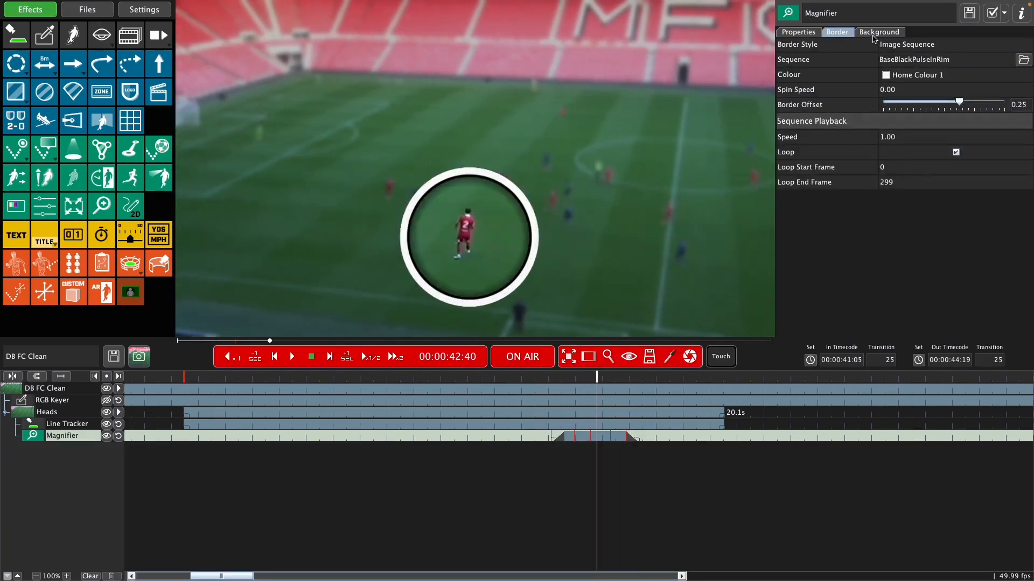
{"action": "left_click", "coordinate": [874, 32]}
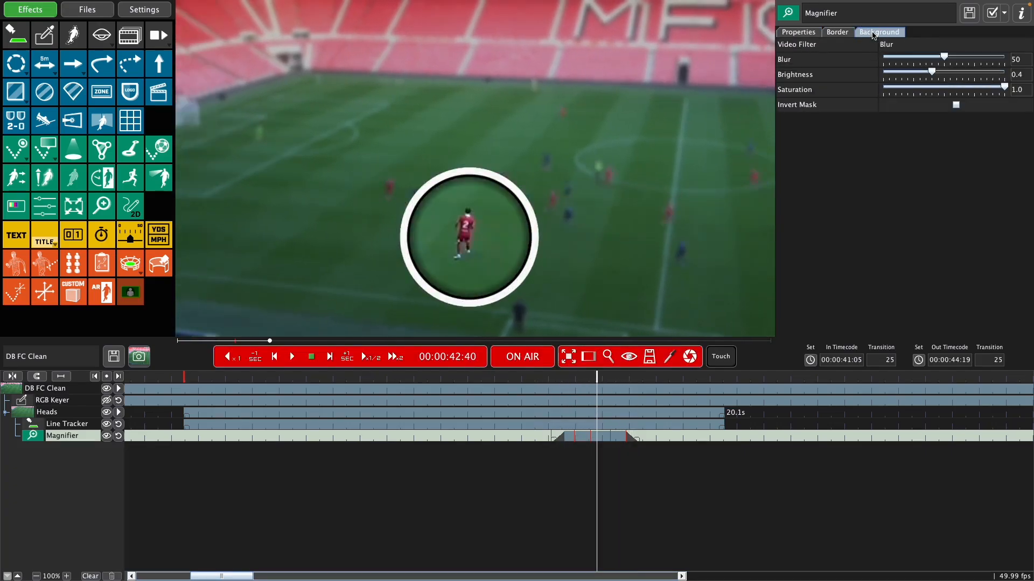
{"action": "left_click", "coordinate": [912, 49]}
{"action": "left_click", "coordinate": [894, 95]}
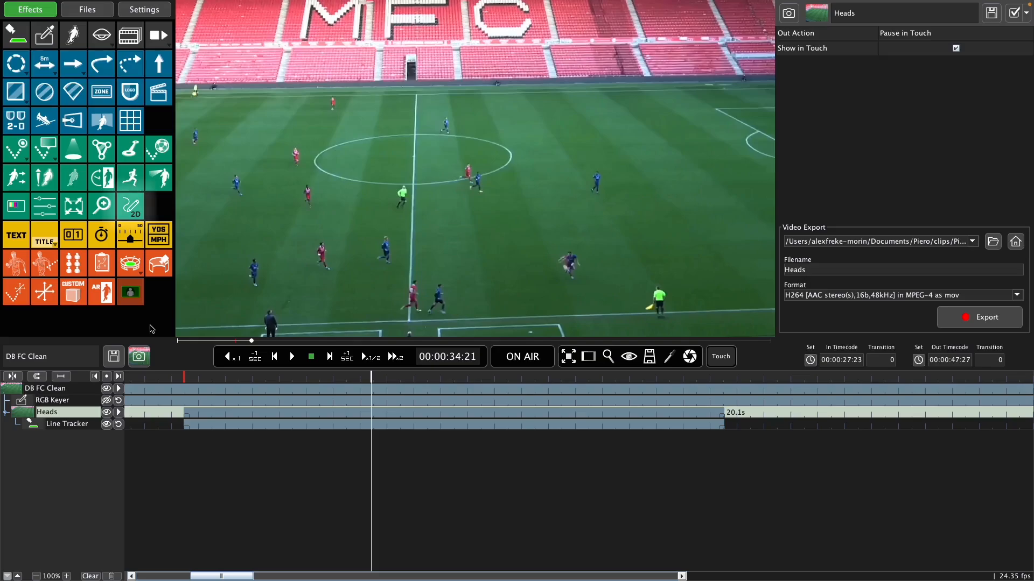
Step: Add a 2D Freehand Line at 00:00:34:21, circling the referee and curving from the touchline blue player to the far-side one
{"action": "left_click", "coordinate": [133, 212]}
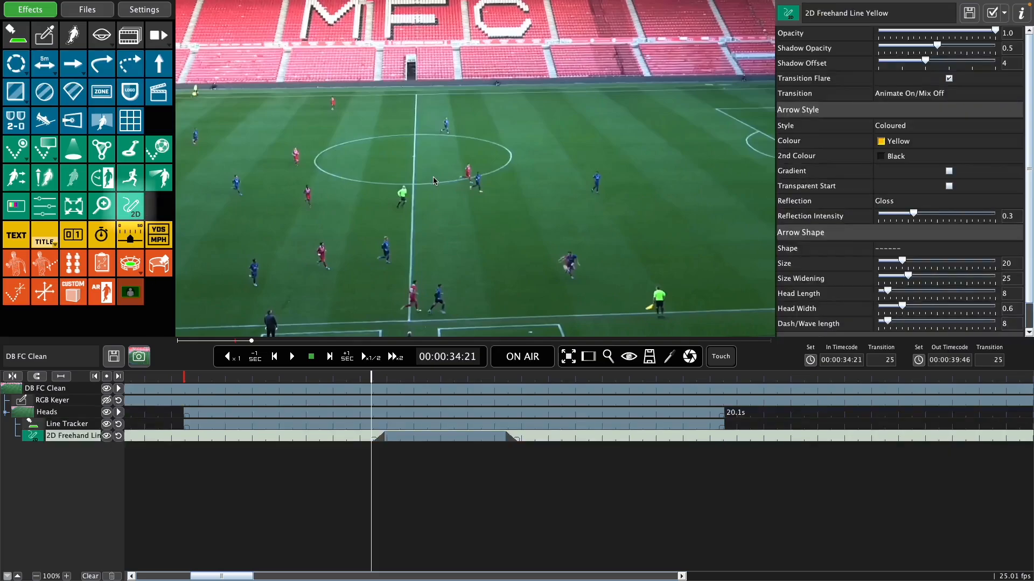
{"action": "mouse_move", "coordinate": [403, 175]}
{"action": "left_mouse_down"}
{"action": "mouse_move", "coordinate": [374, 213]}
{"action": "mouse_move", "coordinate": [446, 210]}
{"action": "mouse_move", "coordinate": [415, 172]}
{"action": "left_mouse_up"}
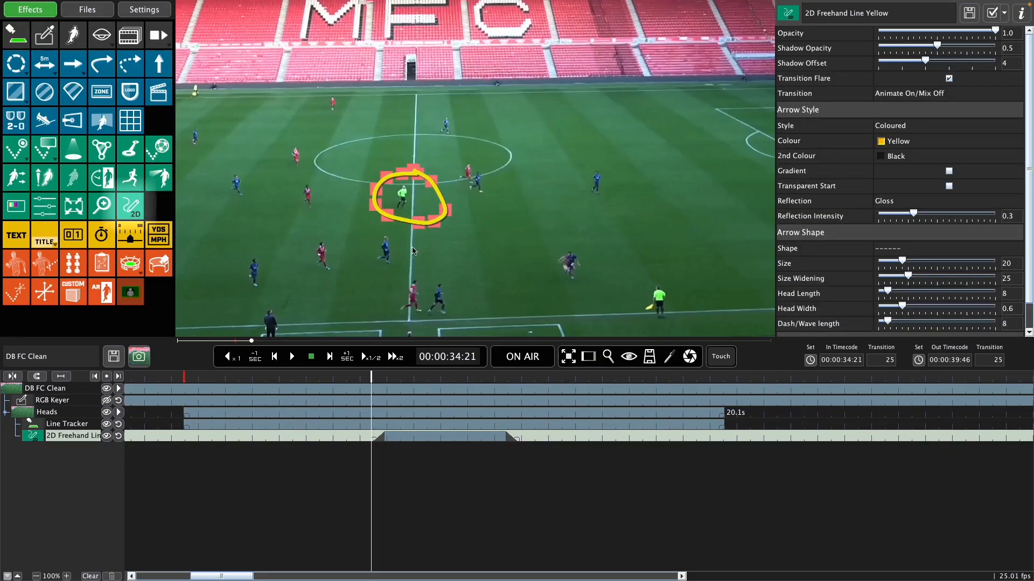
{"action": "mouse_move", "coordinate": [446, 310]}
{"action": "left_mouse_down"}
{"action": "mouse_move", "coordinate": [517, 293]}
{"action": "mouse_move", "coordinate": [605, 224]}
{"action": "mouse_move", "coordinate": [617, 172]}
{"action": "left_mouse_up"}
Step: Try the Glow Line style on the freehand lines, switch them to Textured and set their Colour to Red
{"action": "left_click", "coordinate": [921, 128]}
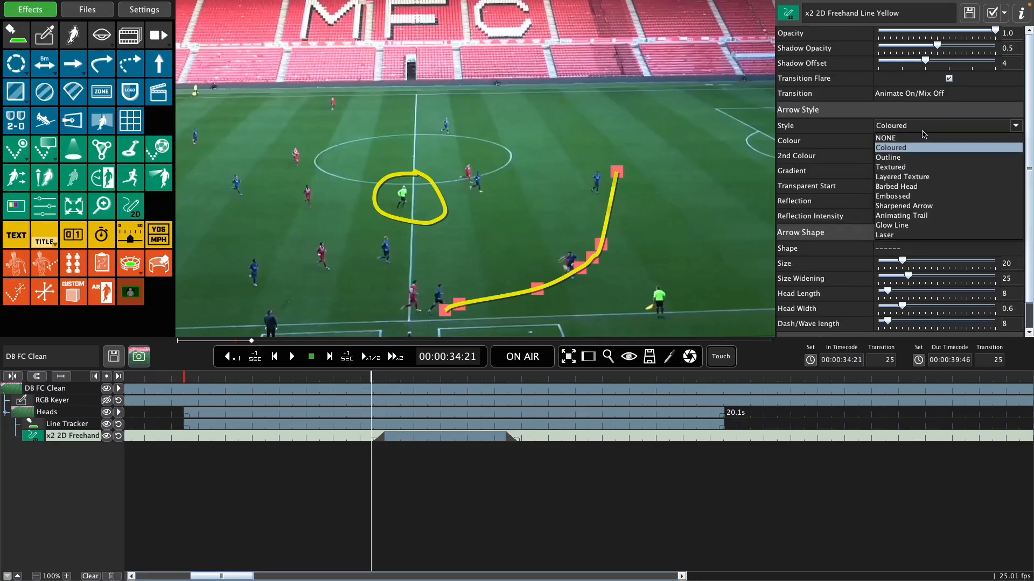
{"action": "left_click", "coordinate": [910, 226]}
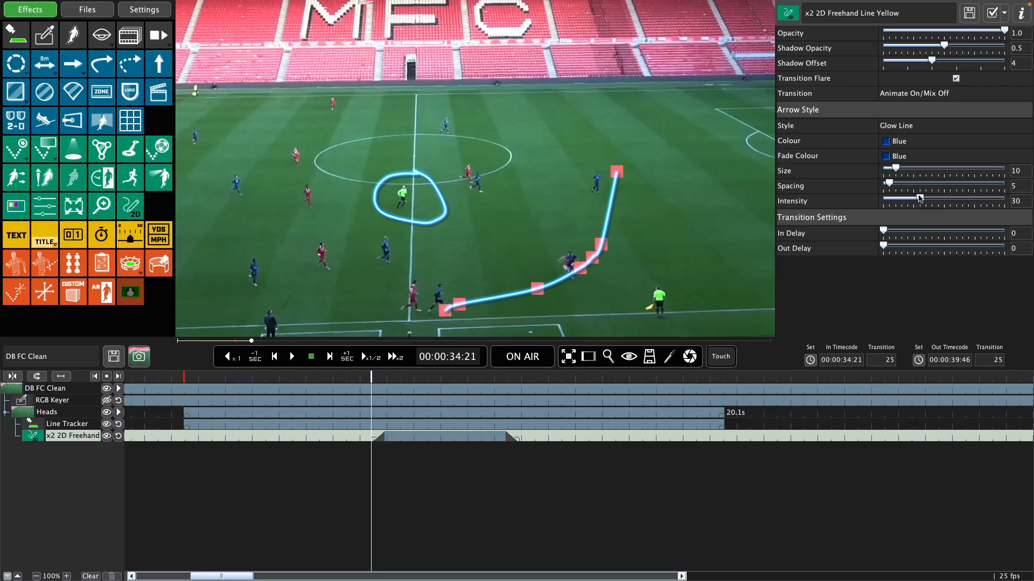
{"action": "left_click", "coordinate": [902, 127]}
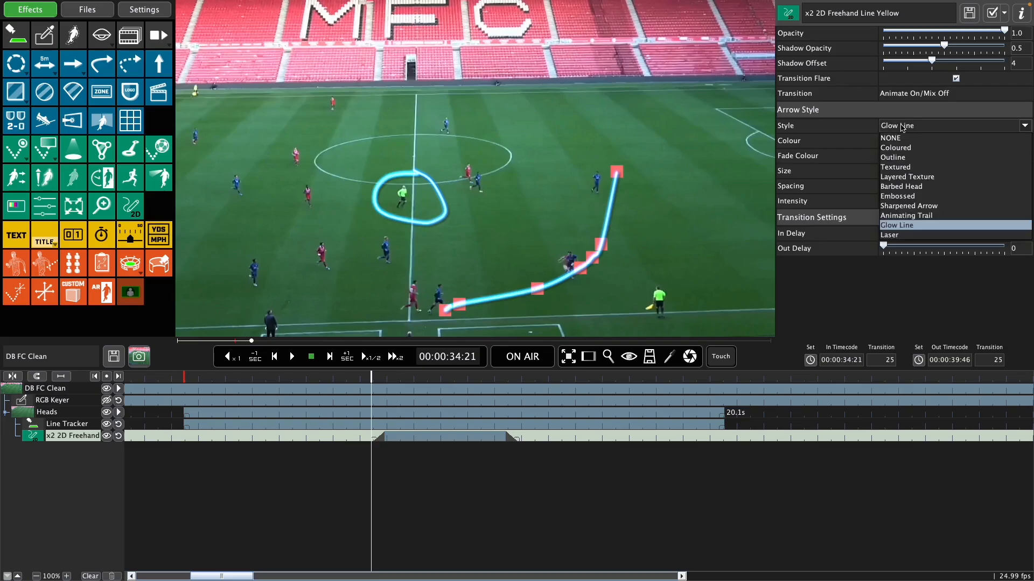
{"action": "left_click", "coordinate": [913, 169]}
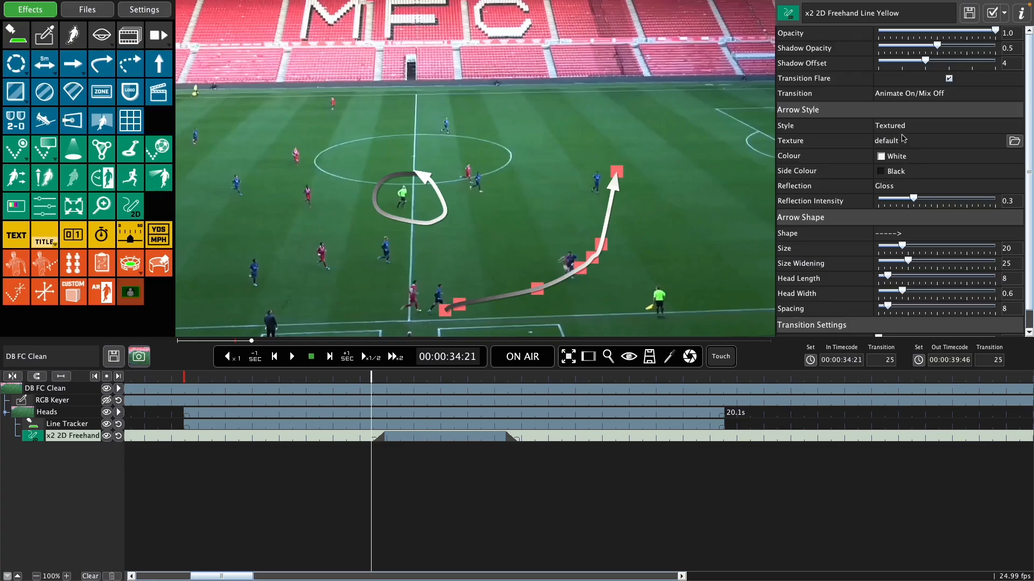
{"action": "left_click", "coordinate": [900, 156]}
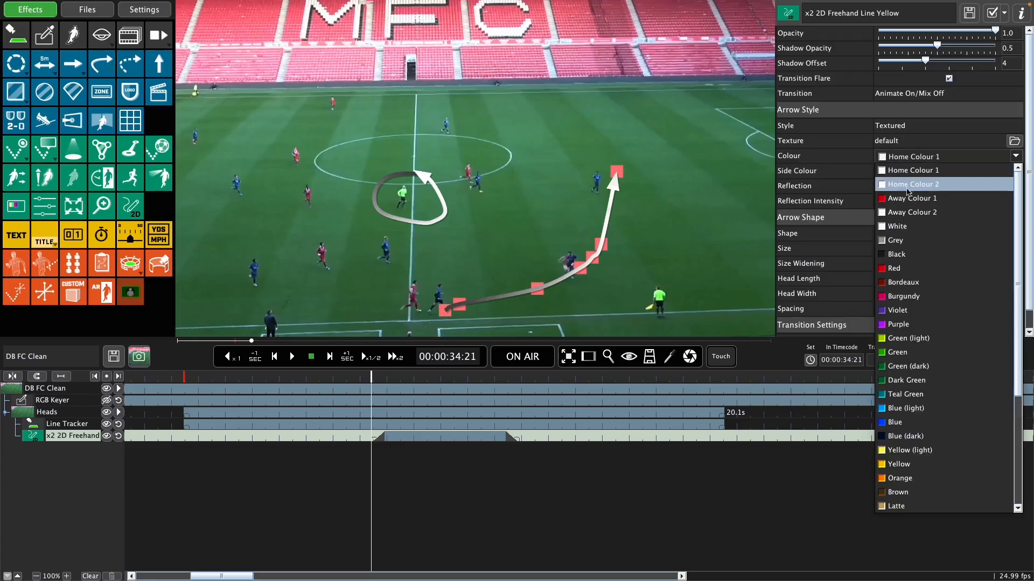
{"action": "left_click", "coordinate": [890, 265]}
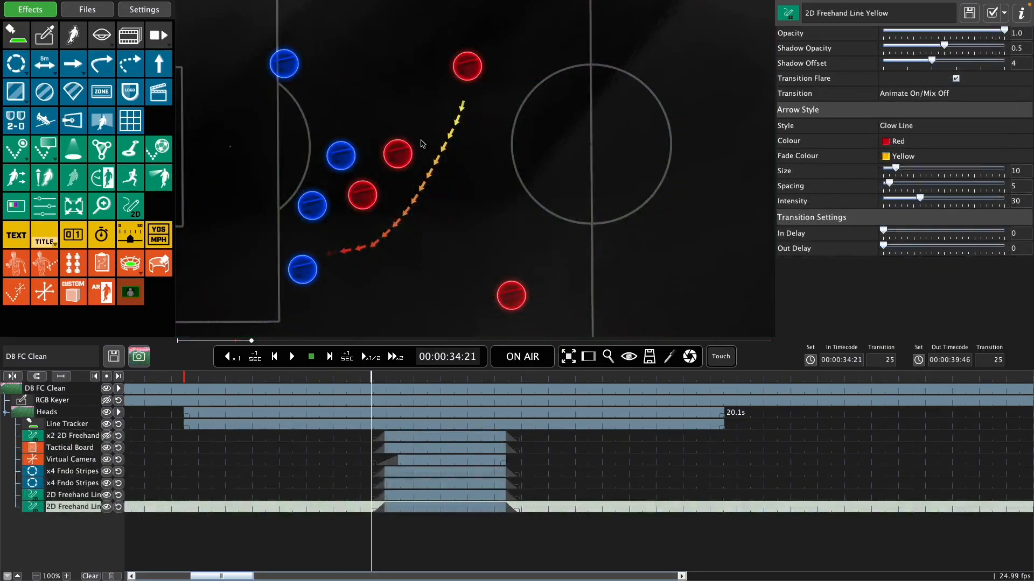
Step: On the tactical board, draw a glowing freehand loop around the two blue and two red markers and a line from the lowest red marker
{"action": "mouse_move", "coordinate": [415, 127]}
{"action": "left_mouse_down"}
{"action": "mouse_move", "coordinate": [392, 114]}
{"action": "mouse_move", "coordinate": [319, 120]}
{"action": "mouse_move", "coordinate": [266, 200]}
{"action": "mouse_move", "coordinate": [355, 240]}
{"action": "mouse_move", "coordinate": [416, 167]}
{"action": "mouse_move", "coordinate": [415, 130]}
{"action": "left_mouse_up"}
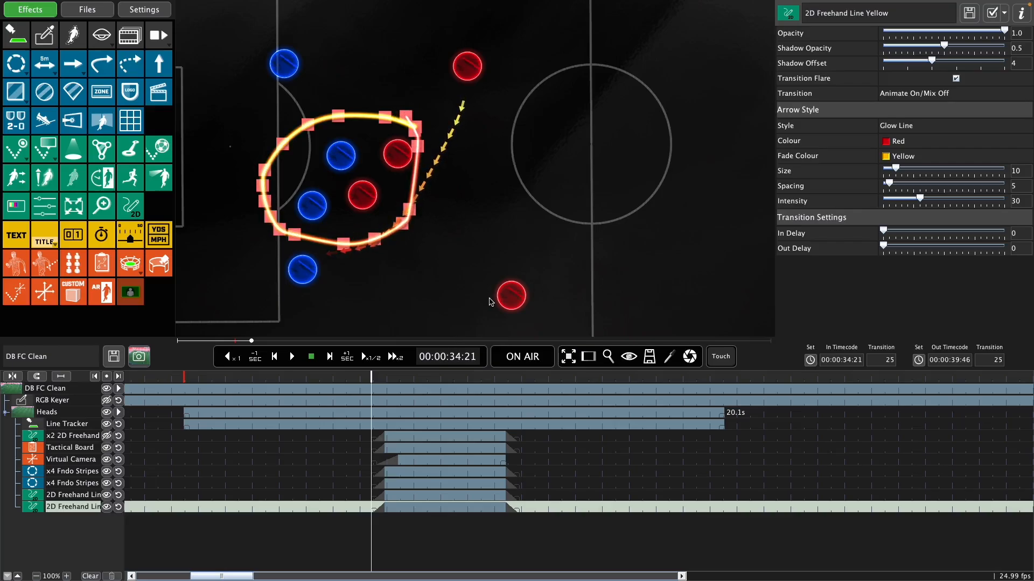
{"action": "left_click_drag", "start_coordinate": [491, 298], "coordinate": [346, 286]}
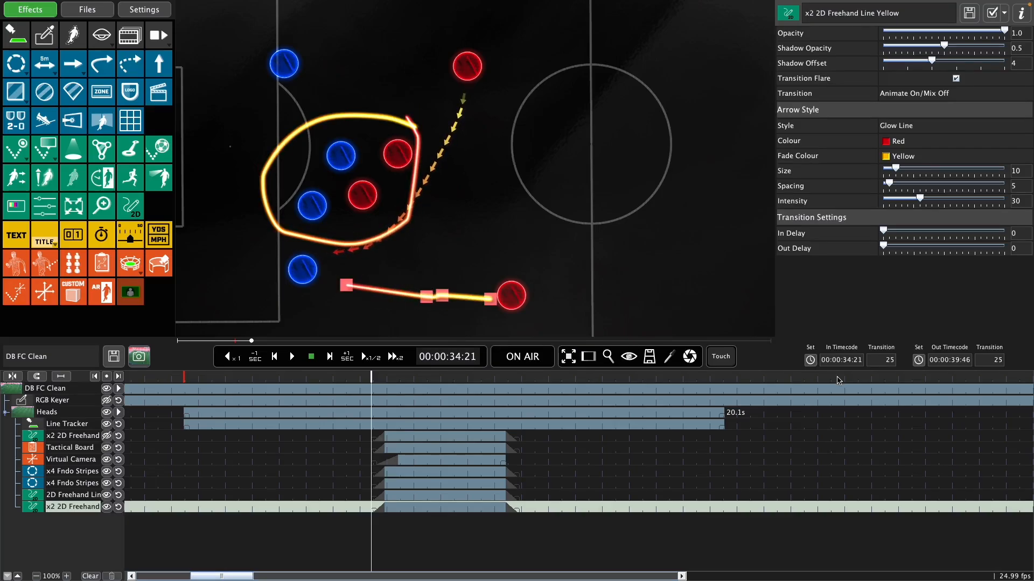